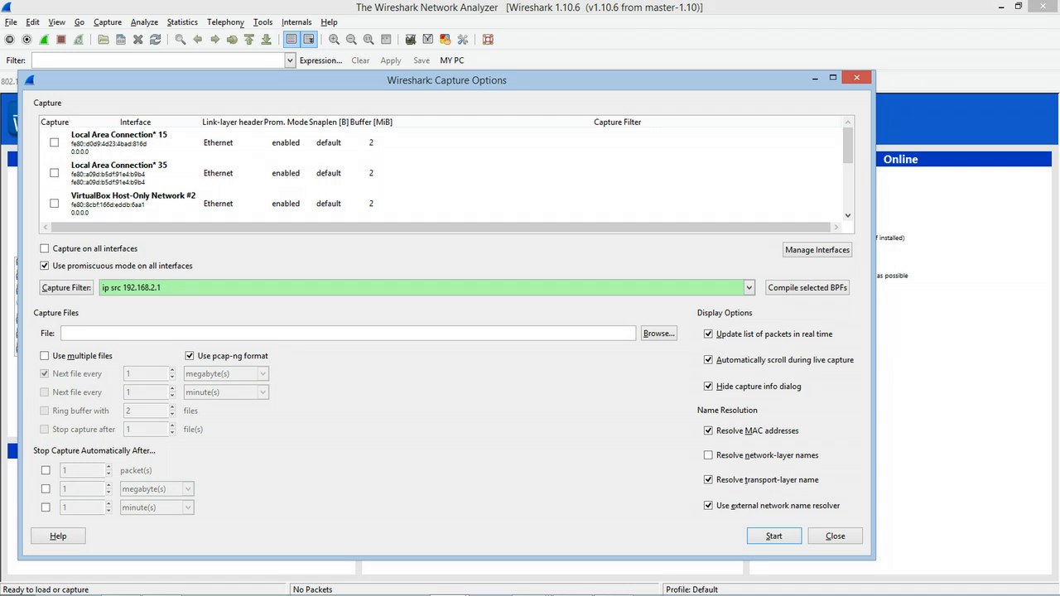
# Step: Start the capture with the capture filter ip src 192.168.2.1 and stop it
pyautogui.click(773, 537)
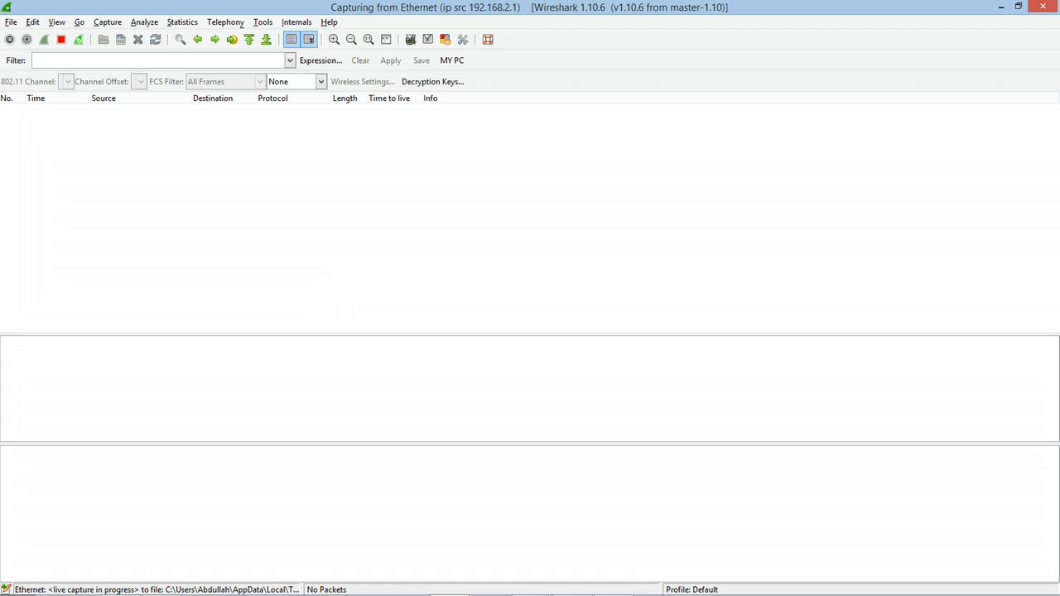
pyautogui.click(59, 41)
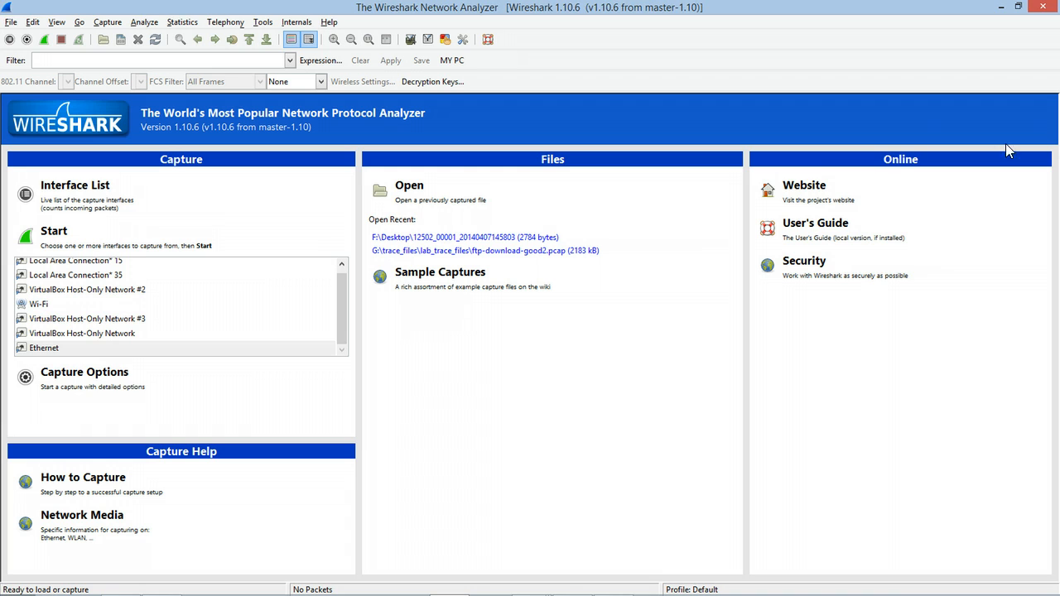
# Step: Reopen the capture options, check that Ethernet uses the capture filter ip src 192.168.2.1, and start the capture
pyautogui.click(78, 373)
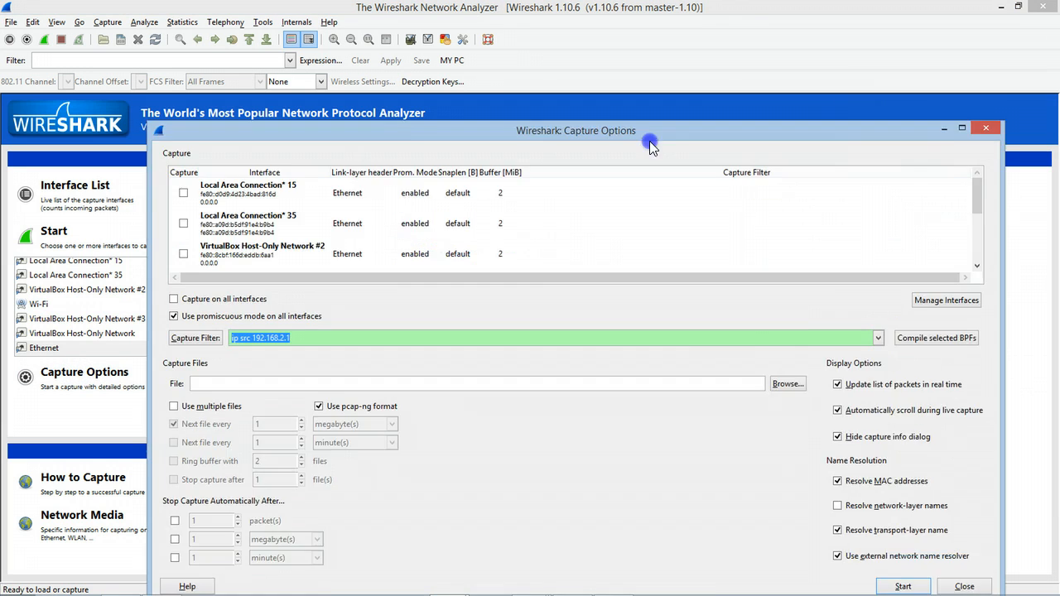
pyautogui.moveTo(650, 141); pyautogui.dragTo(349, 68)
pyautogui.click(129, 174)
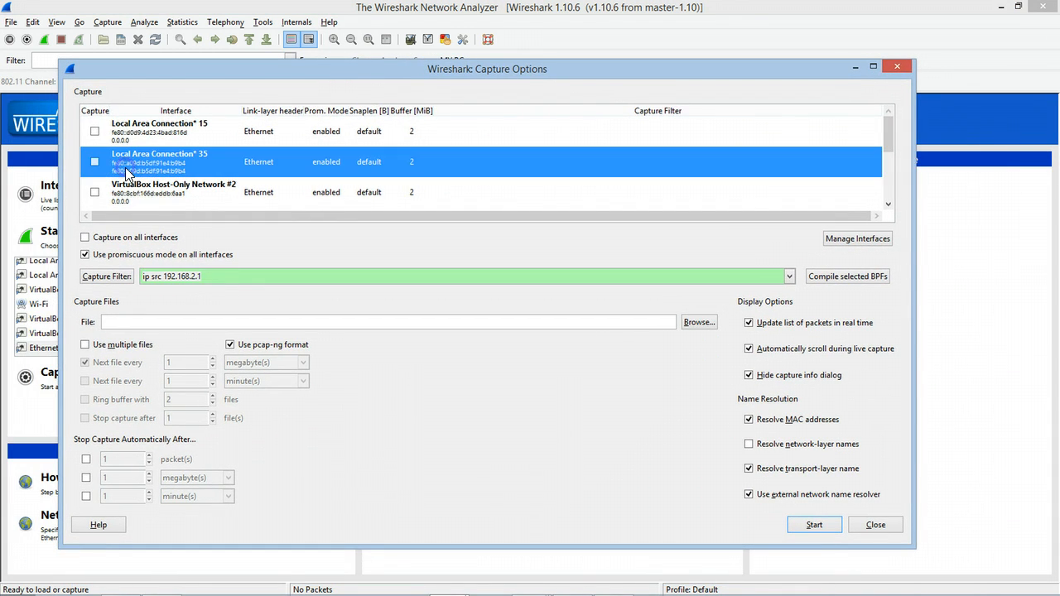
pyautogui.scroll(-3, 124, 178)
pyautogui.click(131, 195)
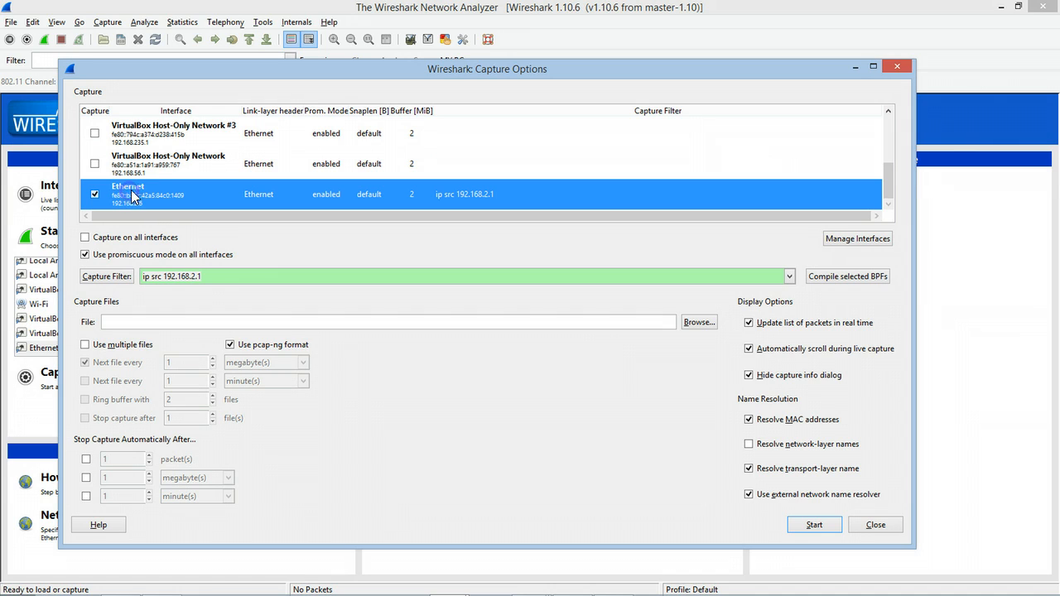
pyautogui.click(212, 278)
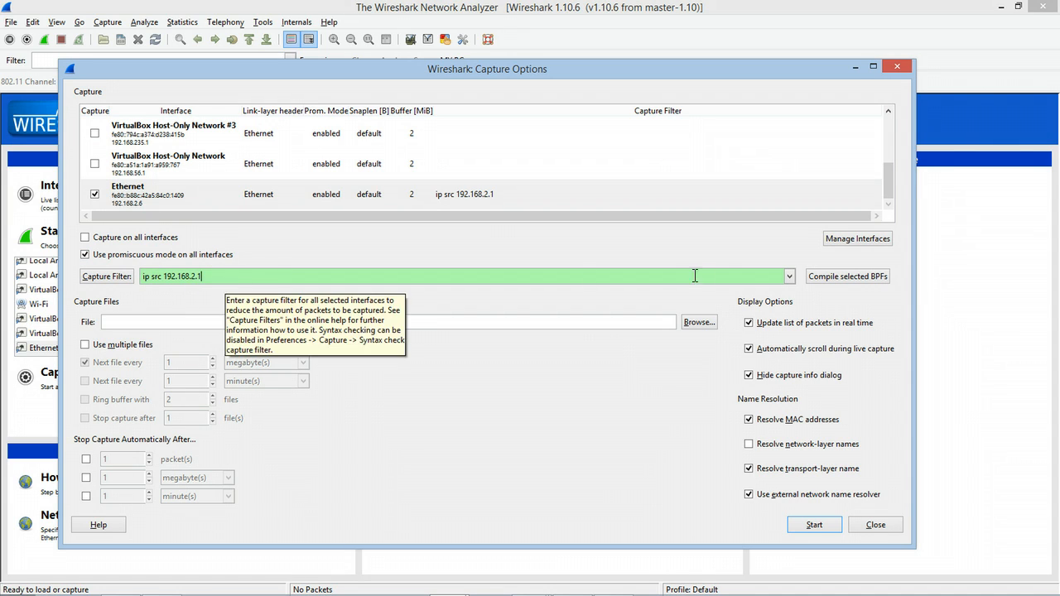
pyautogui.click(812, 525)
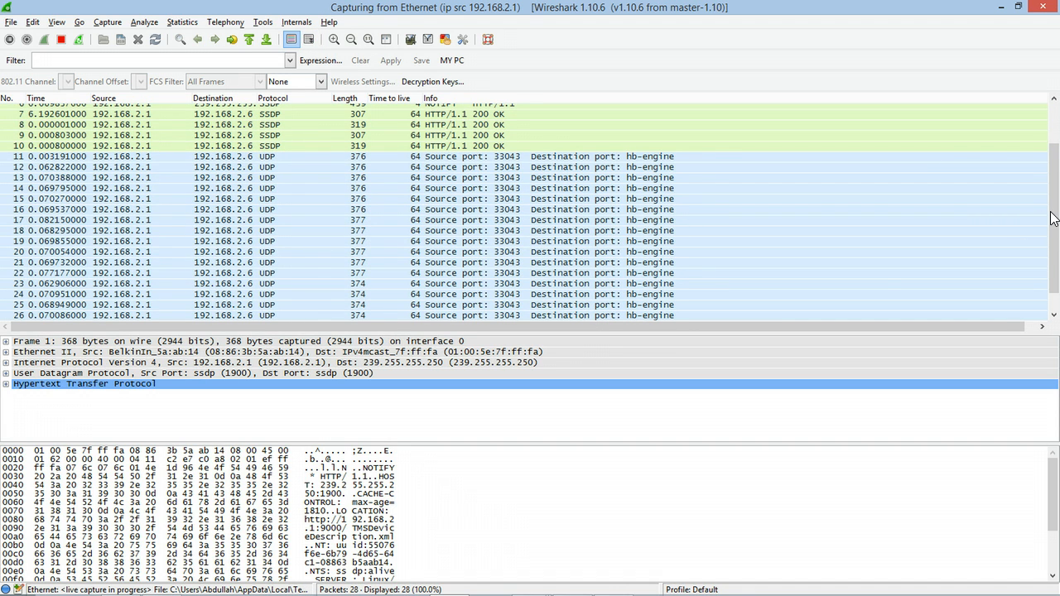
# Step: Review the captured packets from first to last and stop the capture
pyautogui.moveTo(1053, 218); pyautogui.dragTo(1051, 163)
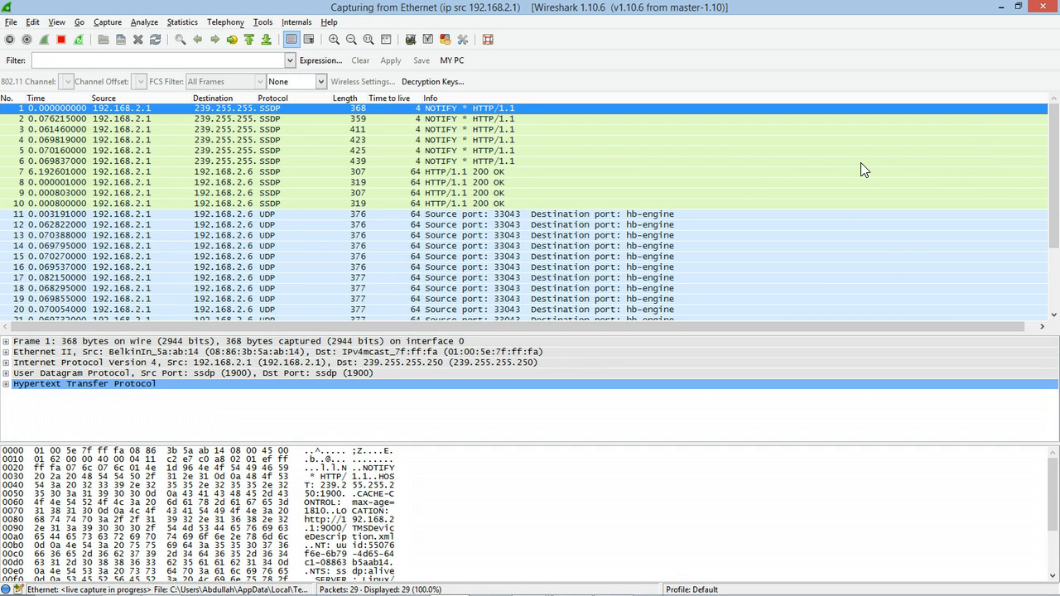
pyautogui.scroll(-3, 751, 219)
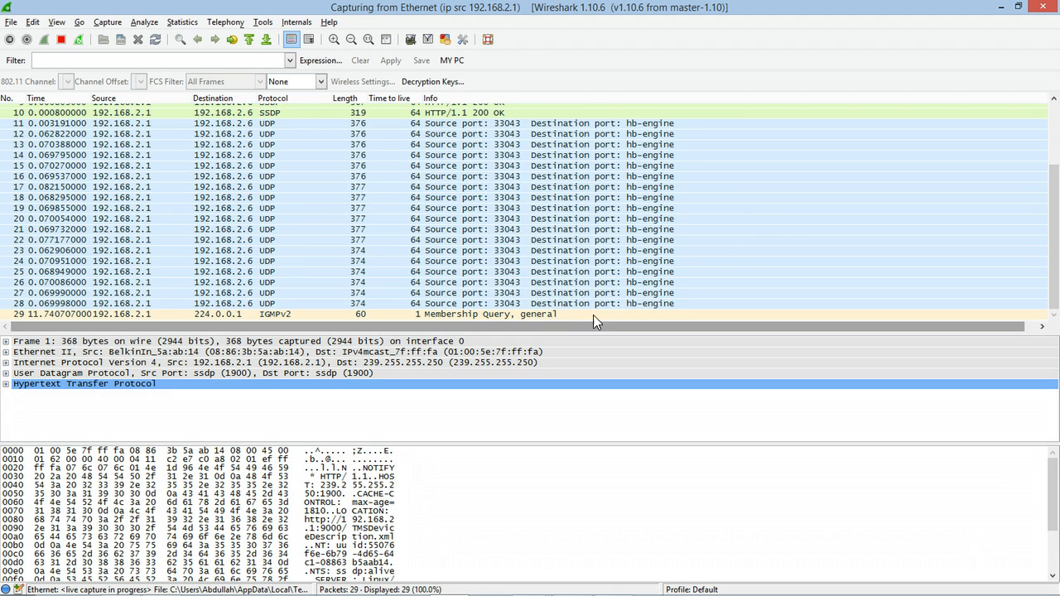
pyautogui.scroll(3, 666, 252)
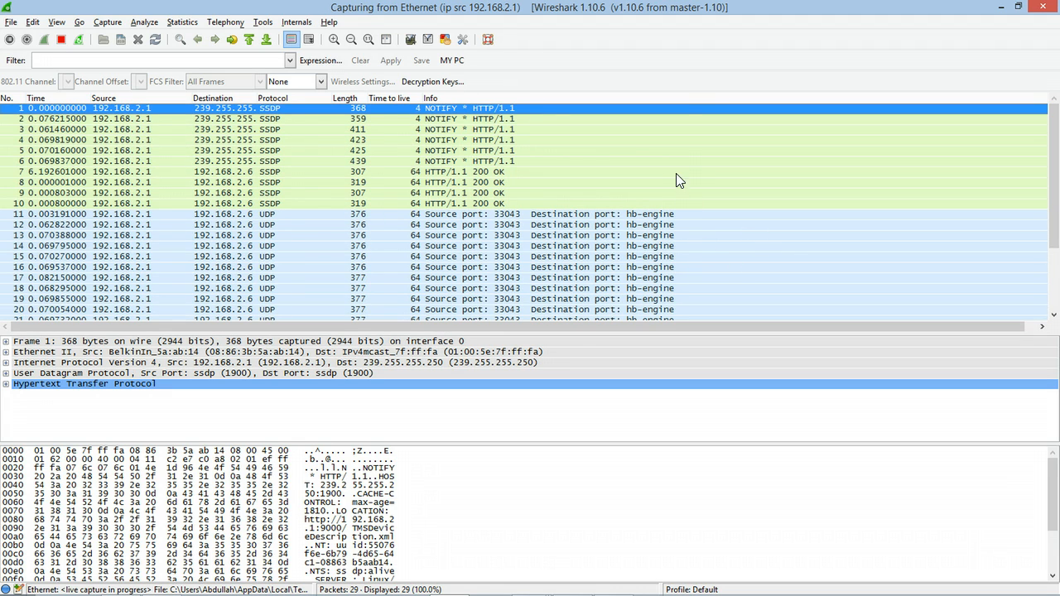
pyautogui.scroll(-3, 667, 225)
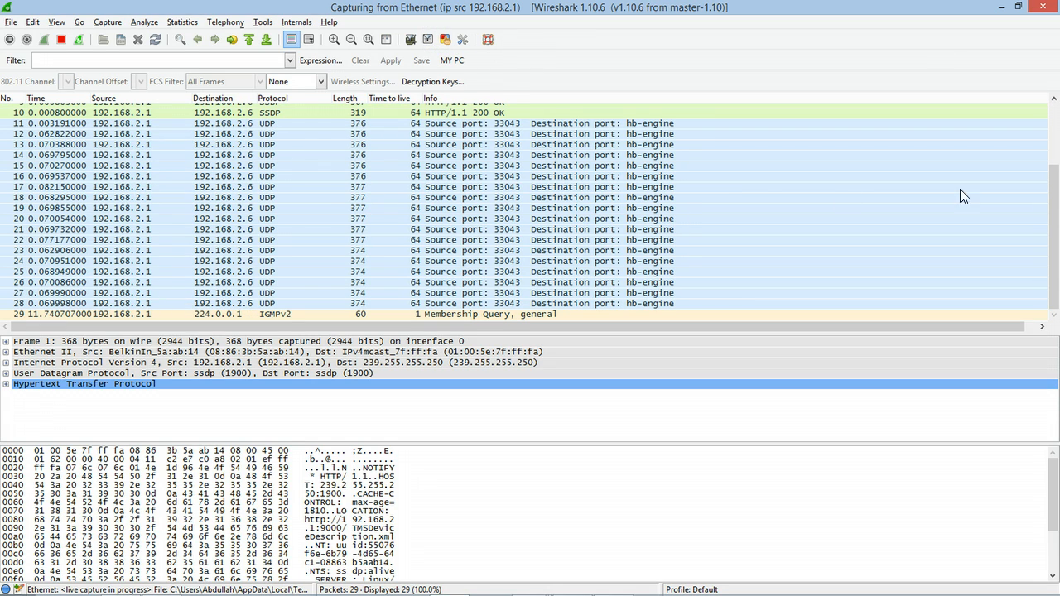
pyautogui.click(60, 41)
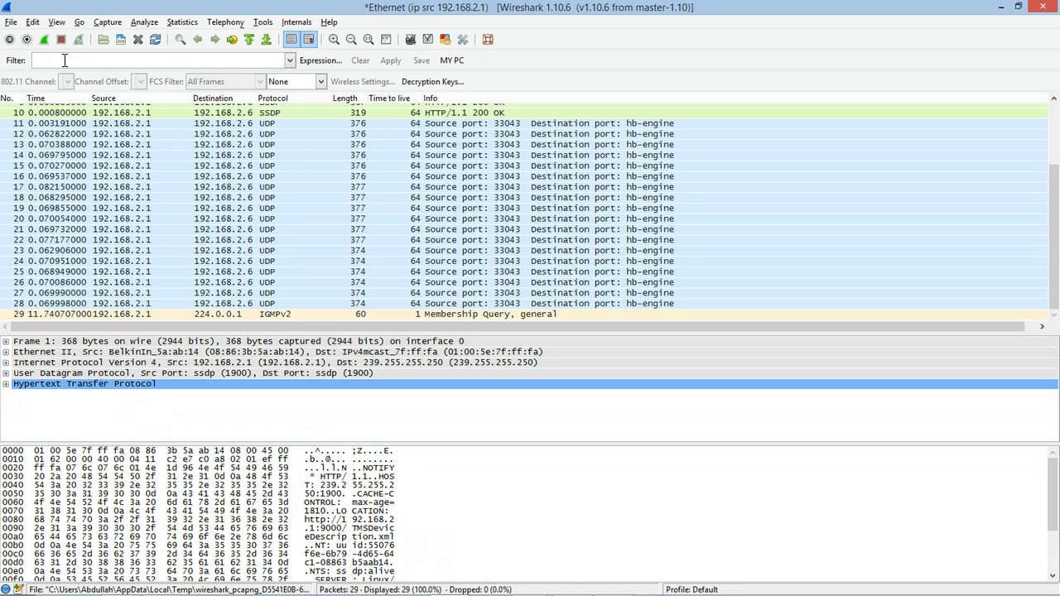
# Step: Start a new capture with the same capture filter, discarding the captured packets without saving
pyautogui.click(65, 60)
pyautogui.click(43, 39)
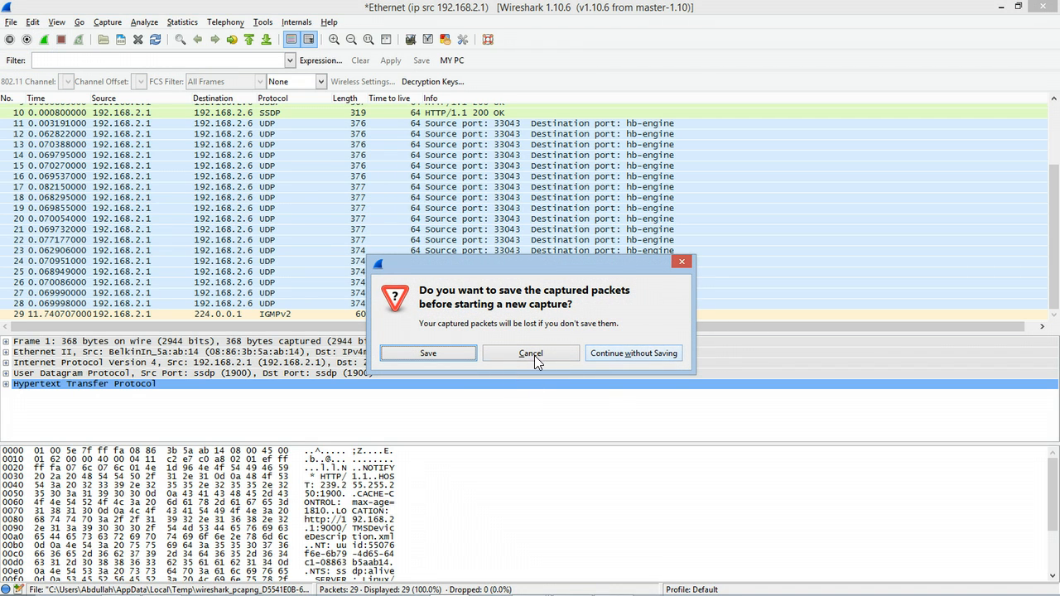
pyautogui.click(613, 353)
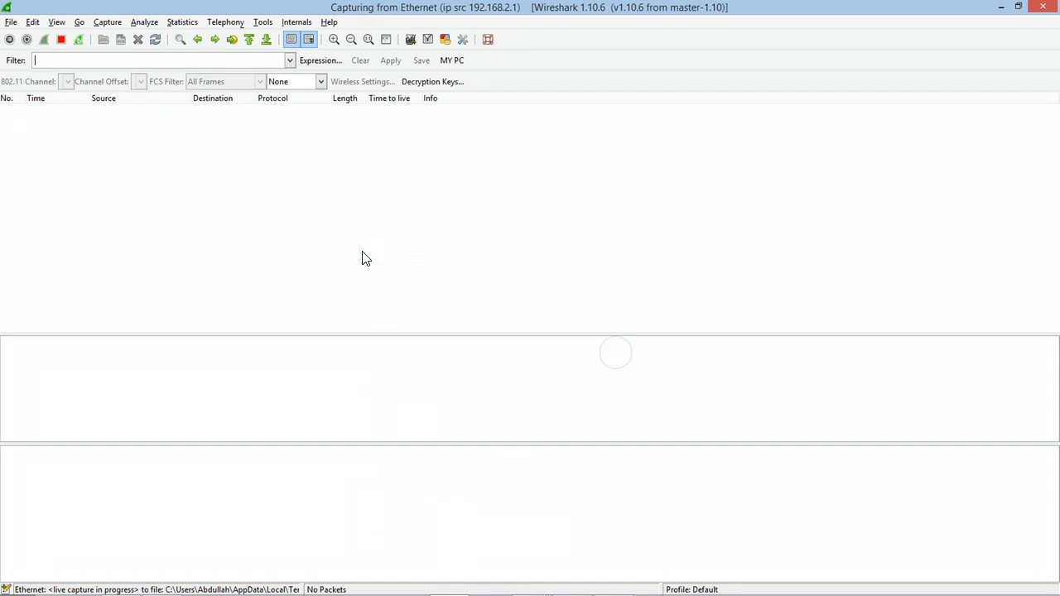
pyautogui.write('ip == des 1= 192.1638.2.1')
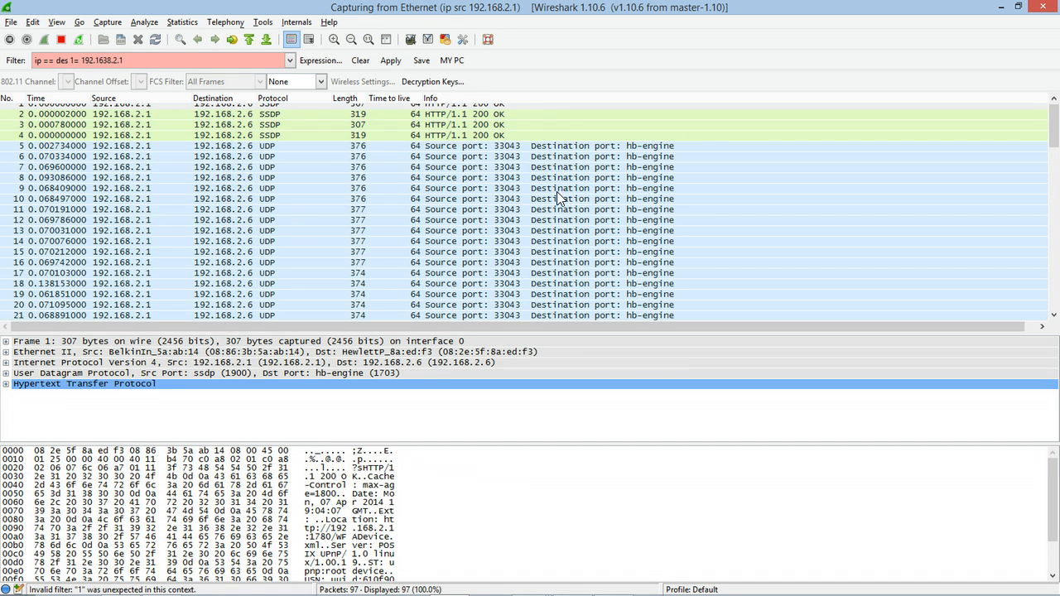
pyautogui.tripleClick(211, 61)
pyautogui.press('BackSpace')
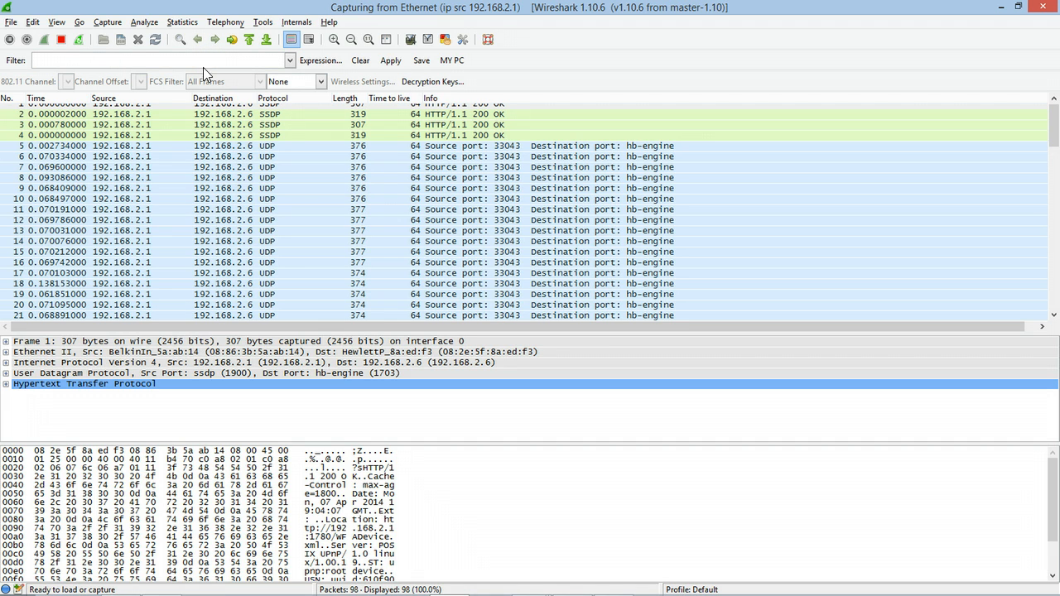
# Step: Begin a display filter with "ip." and browse the suggested protocols and IP fields
pyautogui.moveTo(1053, 124)
pyautogui.mouseDown()
pyautogui.moveTo(1053, 288)
pyautogui.moveTo(1053, 122)
pyautogui.mouseUp()
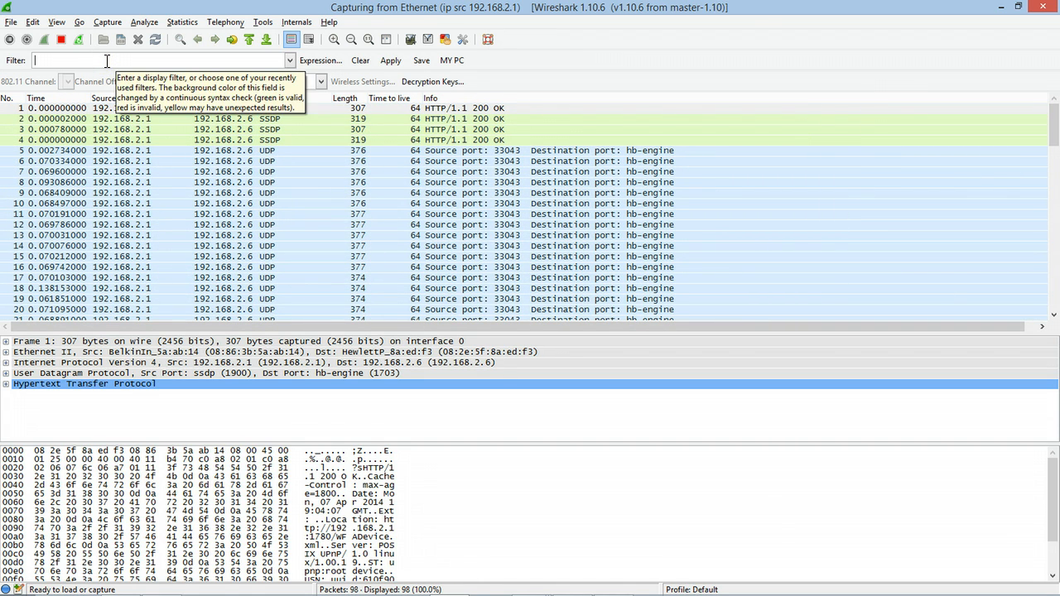
pyautogui.write('ip')
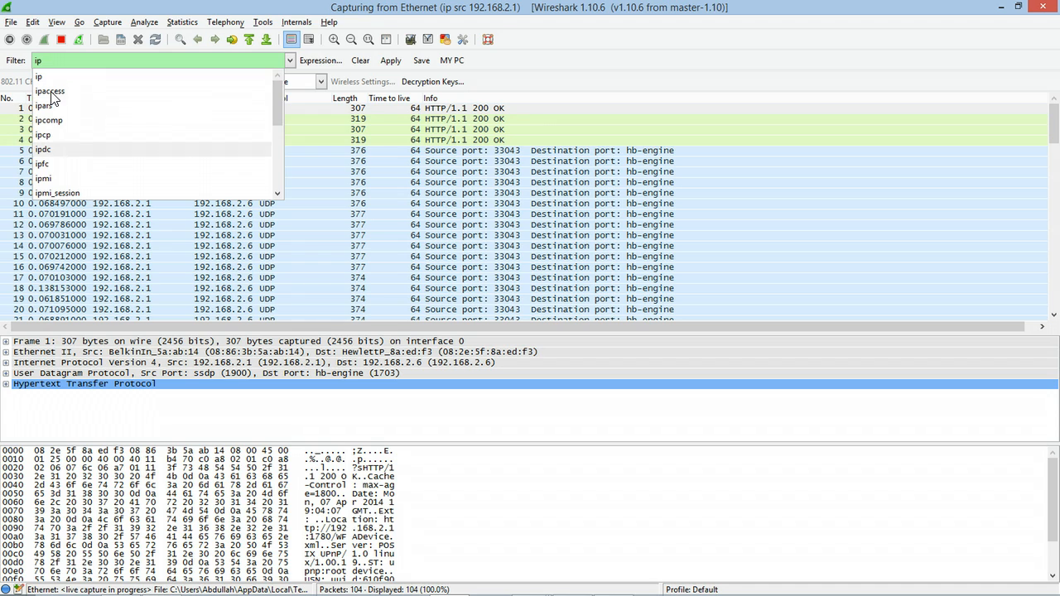
pyautogui.moveTo(278, 106)
pyautogui.mouseDown()
pyautogui.moveTo(277, 174)
pyautogui.moveTo(284, 89)
pyautogui.mouseUp()
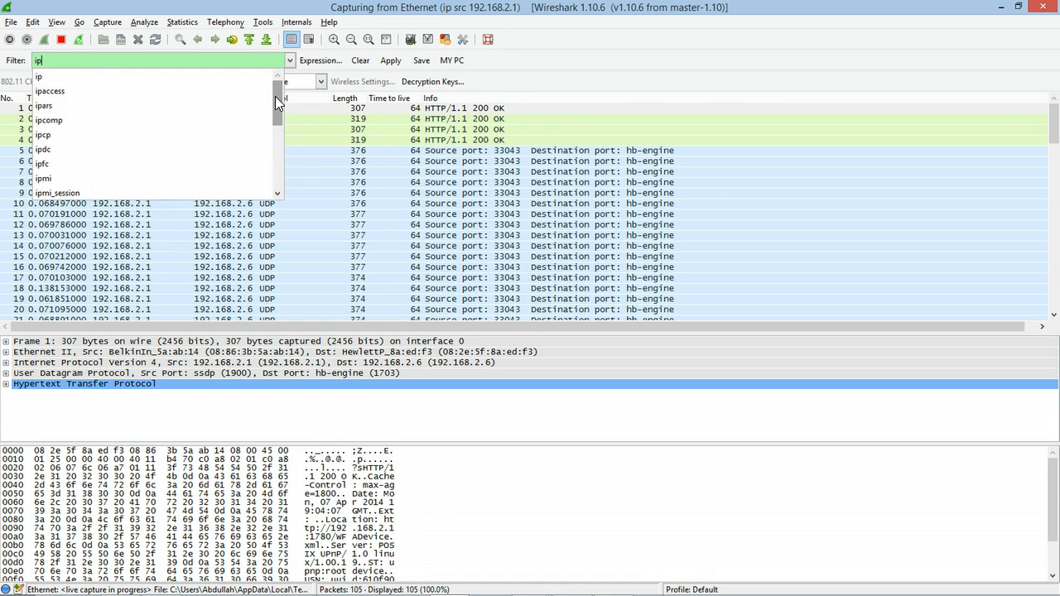
pyautogui.moveTo(275, 96); pyautogui.dragTo(282, 171)
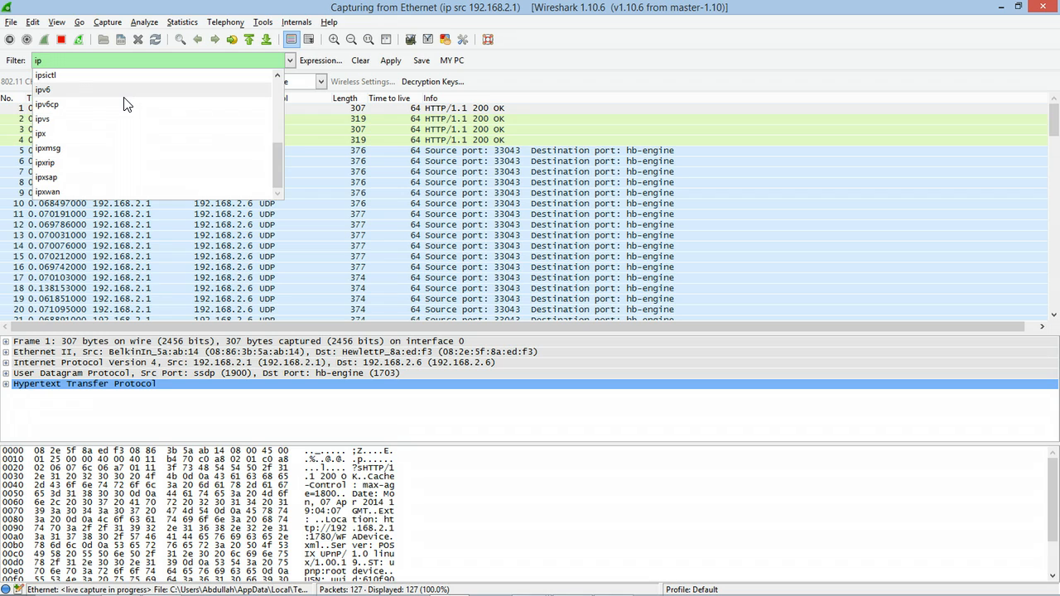
pyautogui.write('.')
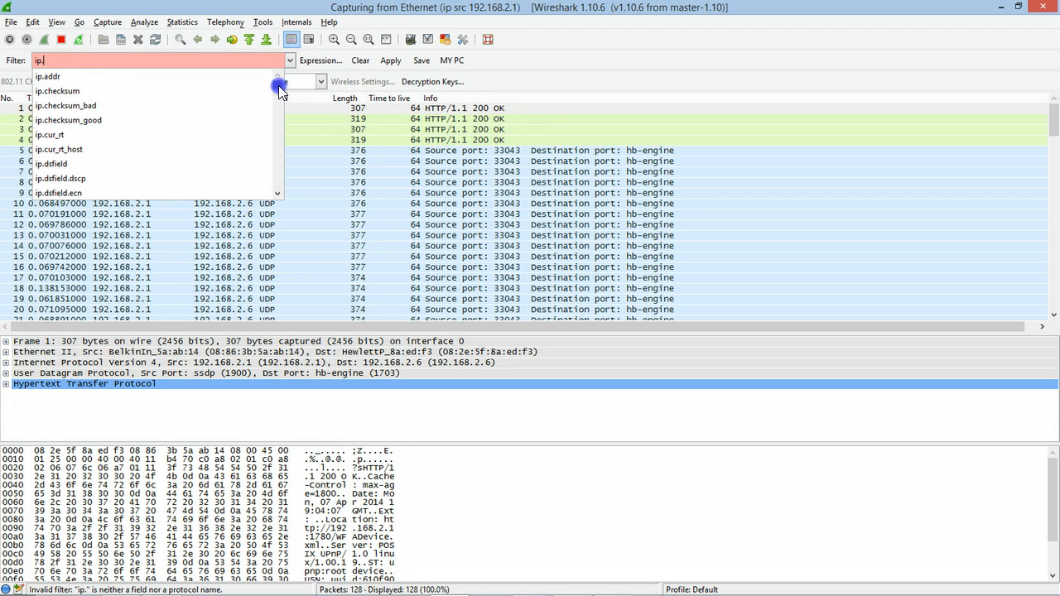
pyautogui.moveTo(279, 92)
pyautogui.mouseDown()
pyautogui.moveTo(281, 110)
pyautogui.moveTo(281, 89)
pyautogui.mouseUp()
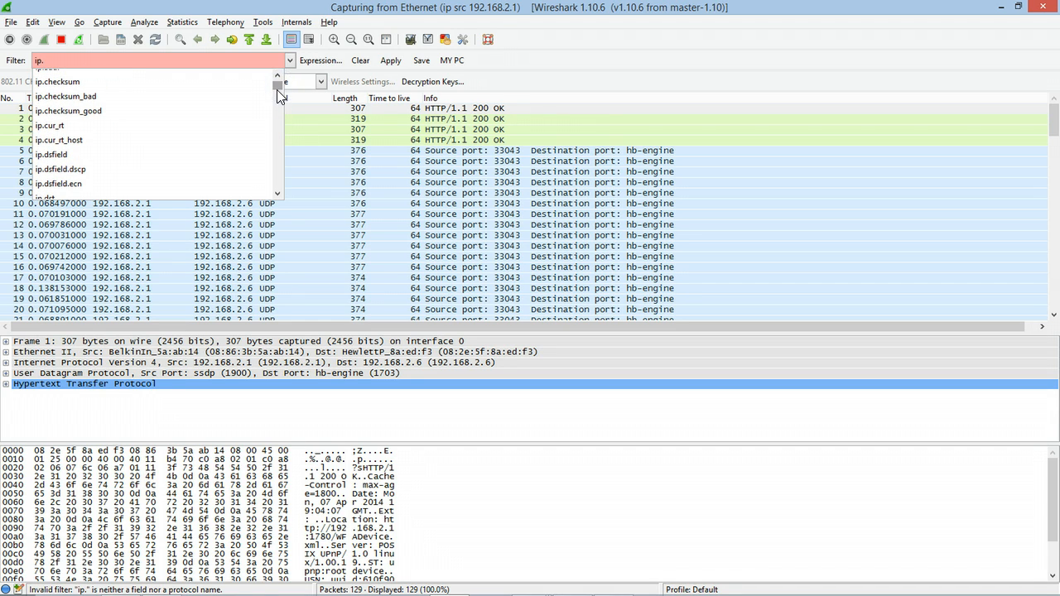
# Step: Complete the display filter as ip.src == 192.168.2.6 and apply it to the running capture
pyautogui.write('src')
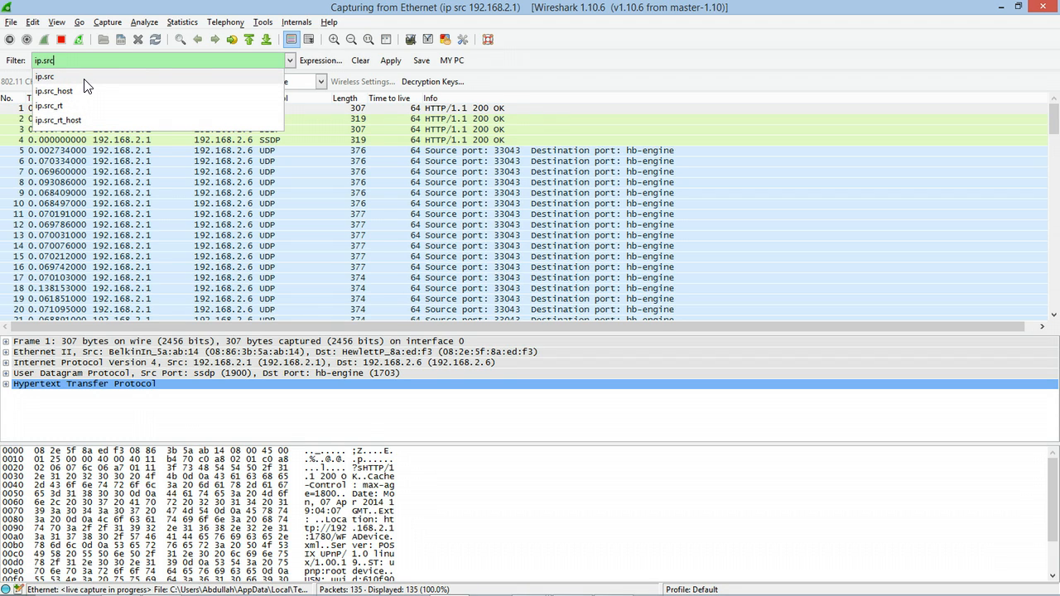
pyautogui.write('19')
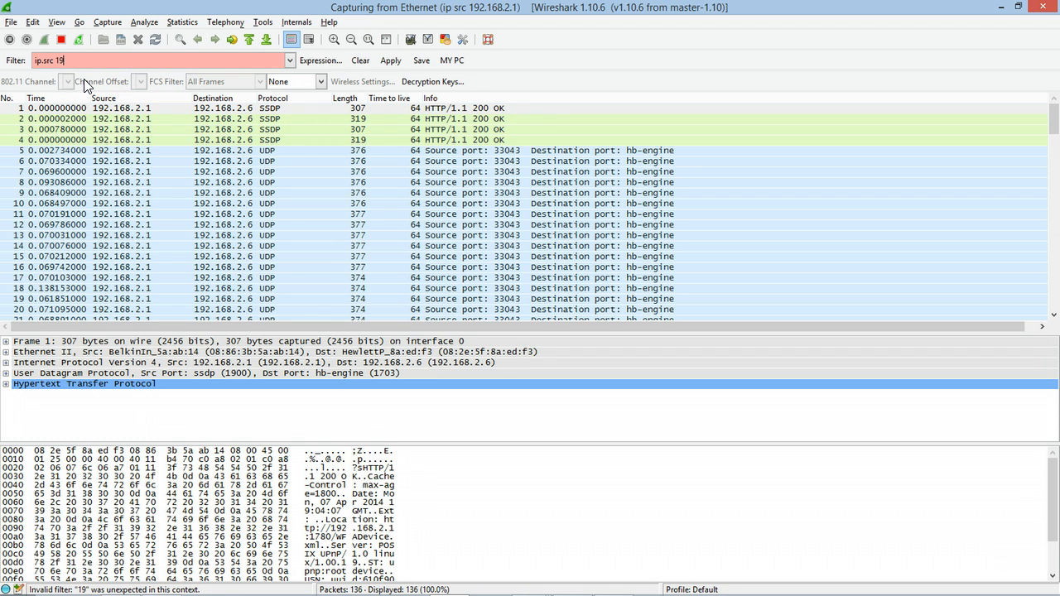
pyautogui.press('BackSpace')
pyautogui.press('BackSpace')
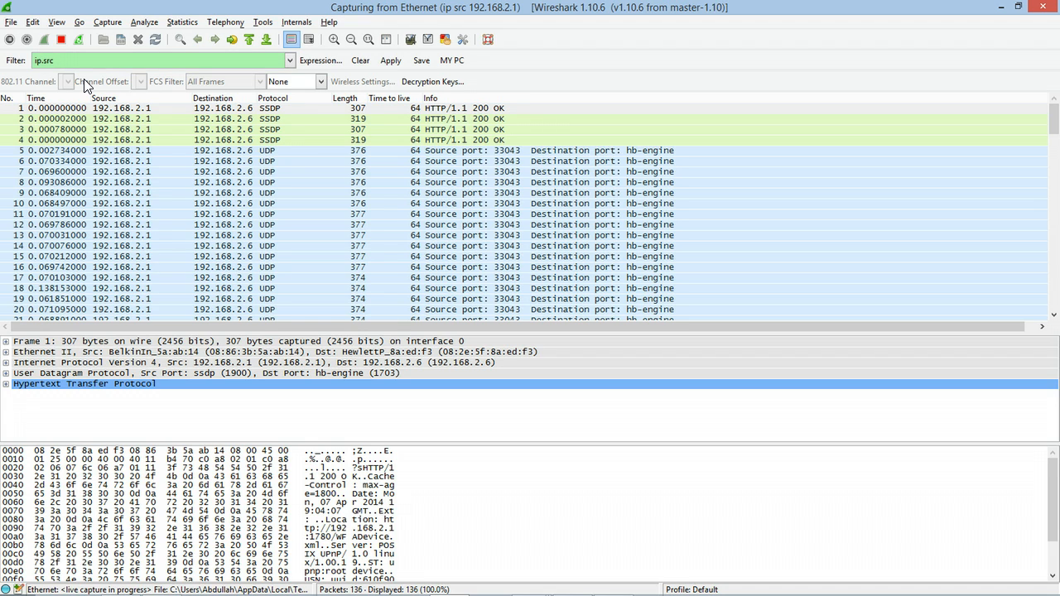
pyautogui.write('==')
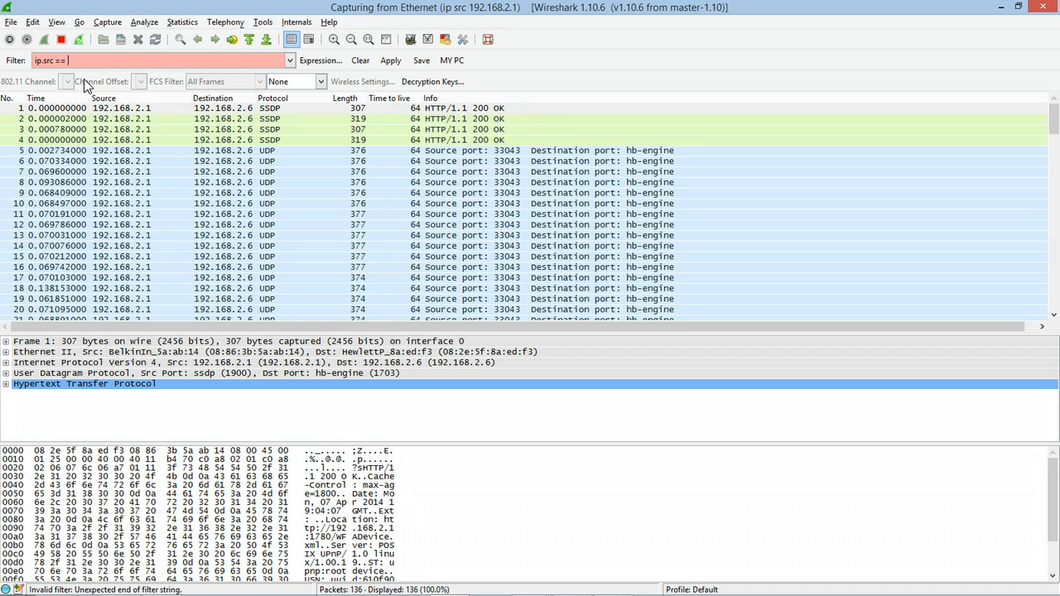
pyautogui.write(' 192.168.')
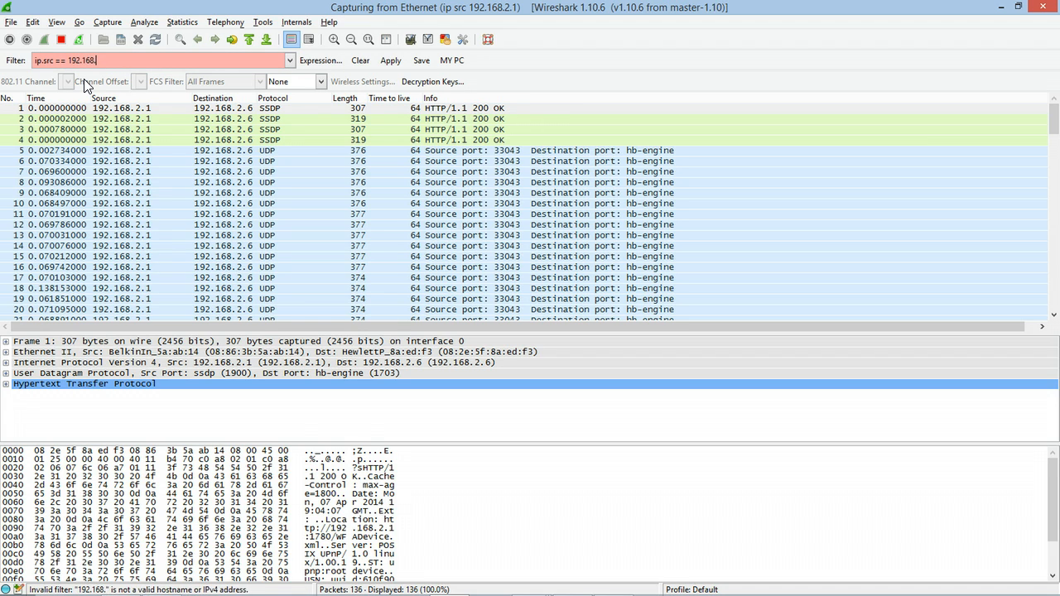
pyautogui.write('2.6')
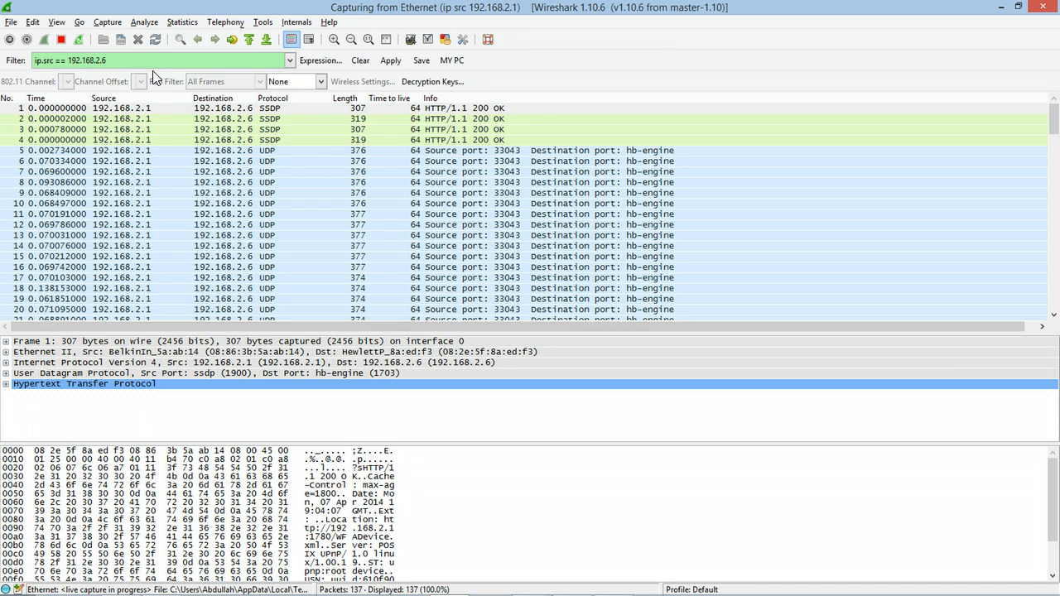
pyautogui.press('Return')
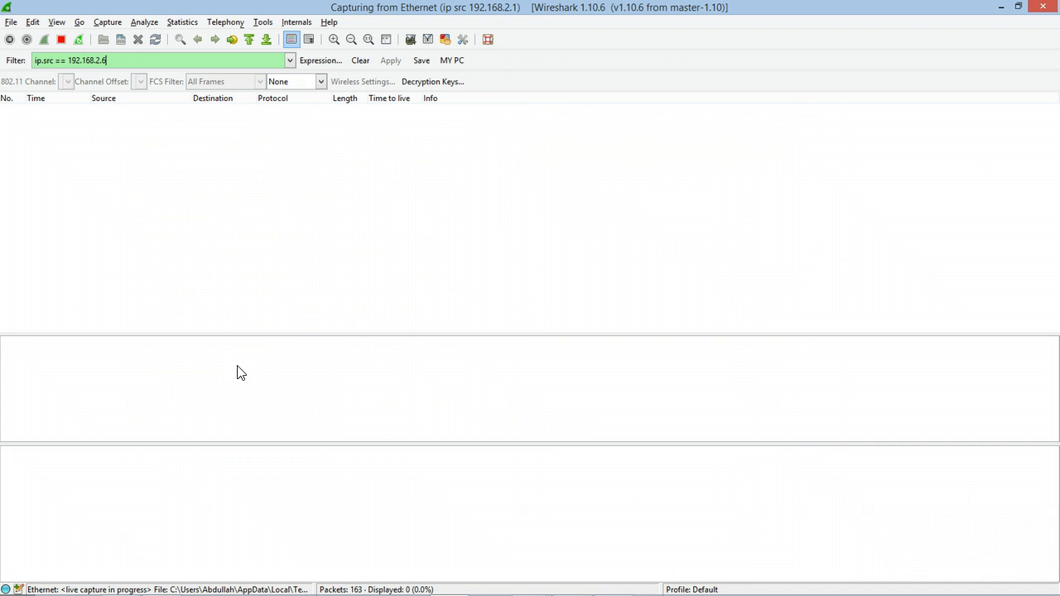
pyautogui.write('D')
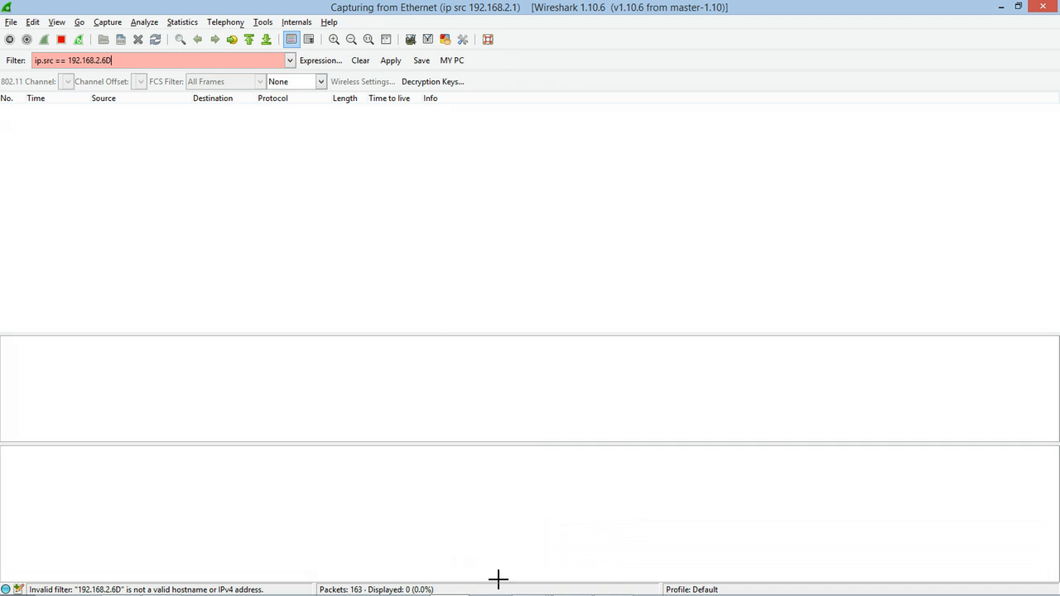
pyautogui.moveTo(365, 579)
pyautogui.mouseDown()
pyautogui.moveTo(301, 591)
pyautogui.moveTo(439, 580)
pyautogui.moveTo(355, 573)
pyautogui.mouseUp()
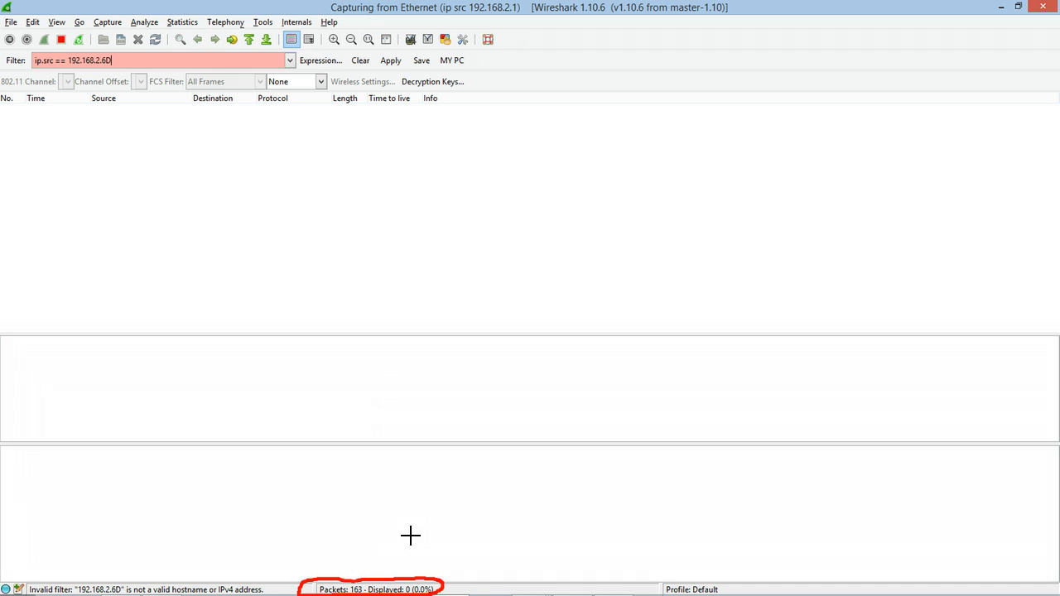
pyautogui.click(121, 59)
pyautogui.moveTo(138, 58)
pyautogui.mouseDown()
pyautogui.moveTo(117, 58)
pyautogui.moveTo(130, 64)
pyautogui.moveTo(117, 58)
pyautogui.moveTo(127, 55)
pyautogui.mouseUp()
pyautogui.press('Escape')
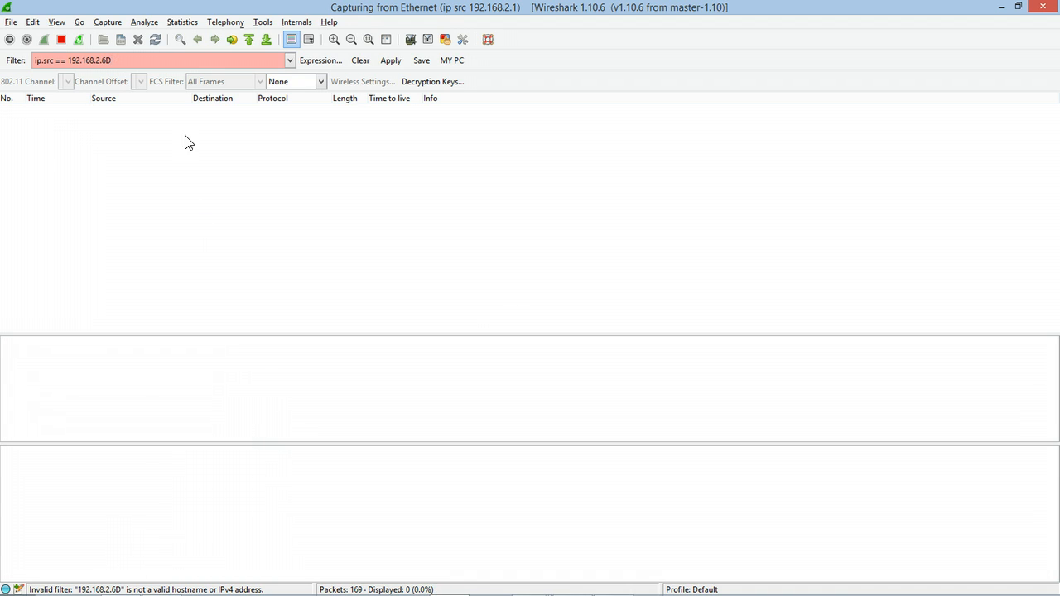
pyautogui.click(125, 63)
pyautogui.press('BackSpace')
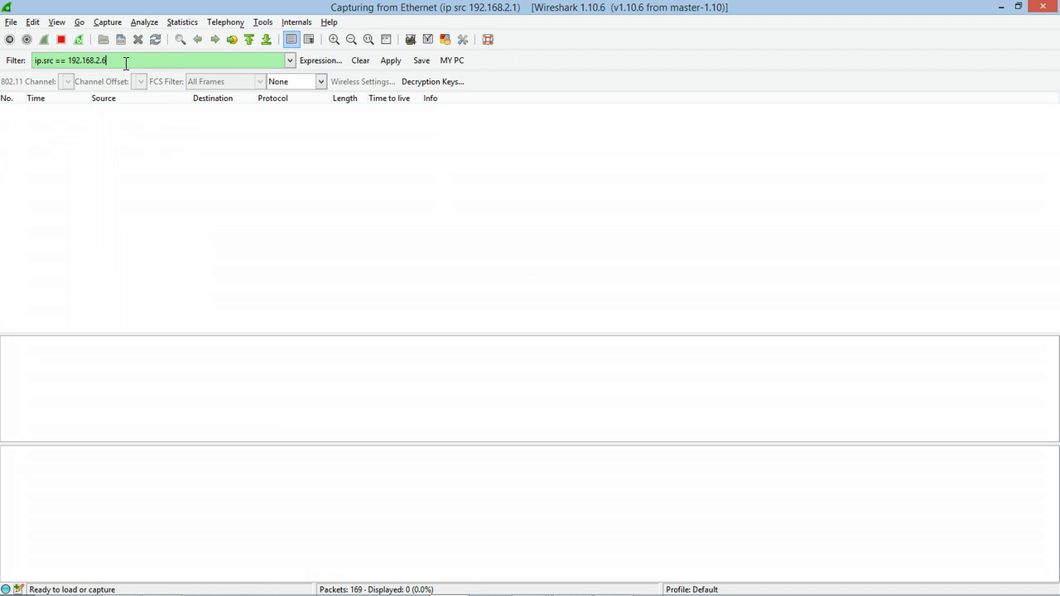
# Step: Clear the current display filter and enter the ip.dst field in its place
pyautogui.moveTo(462, 586)
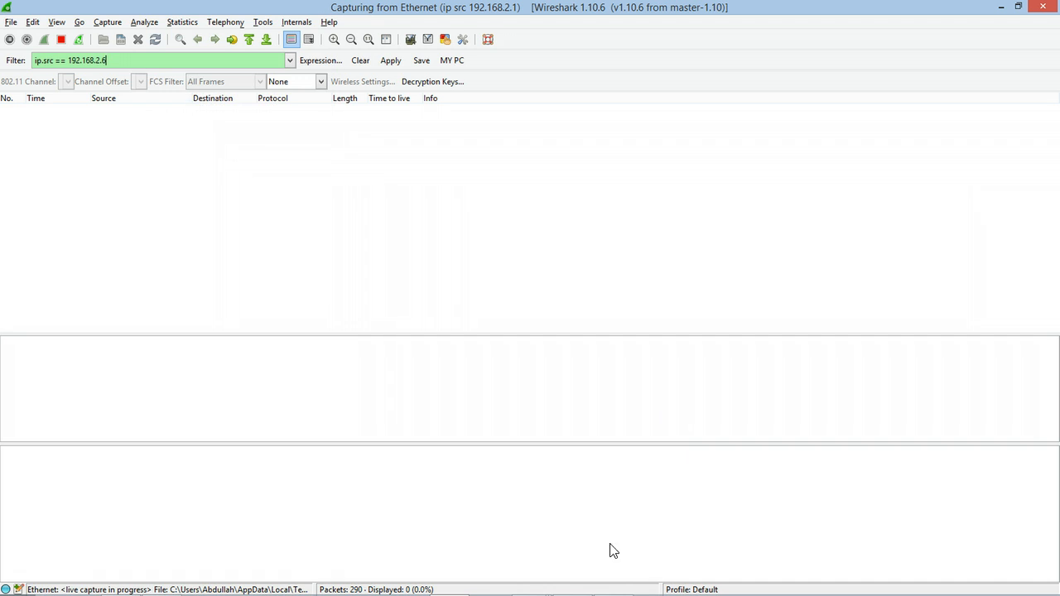
pyautogui.moveTo(629, 590)
pyautogui.moveTo(147, 61); pyautogui.dragTo(25, 60)
pyautogui.press('BackSpace')
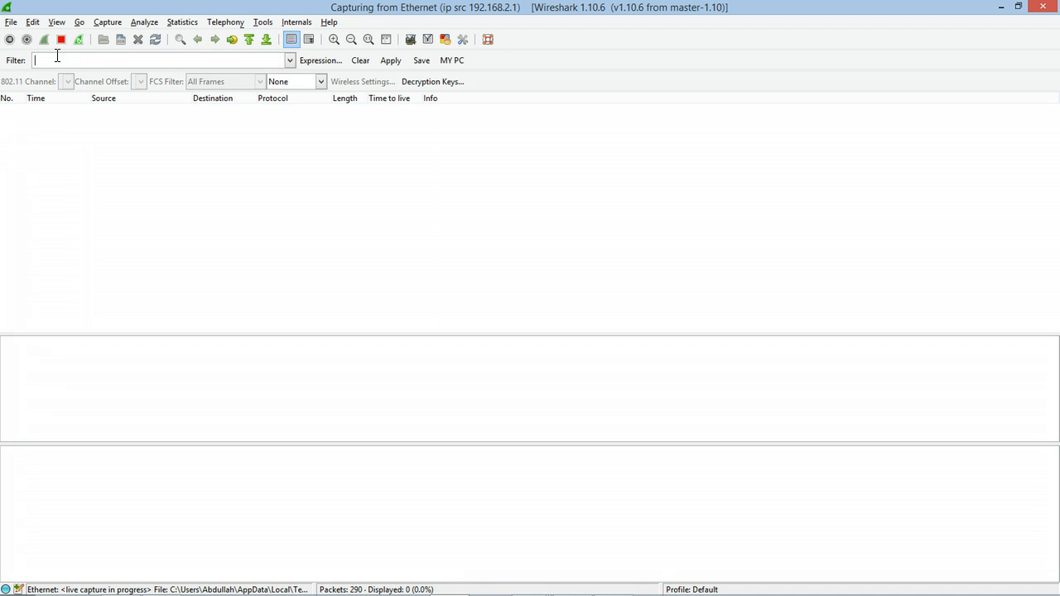
pyautogui.write('ip')
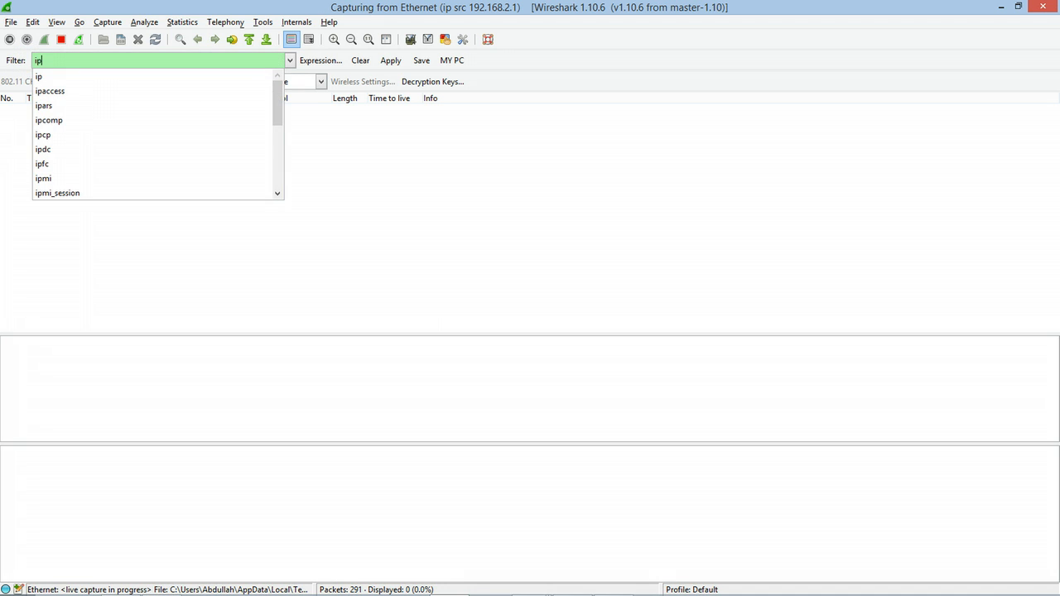
pyautogui.write('.')
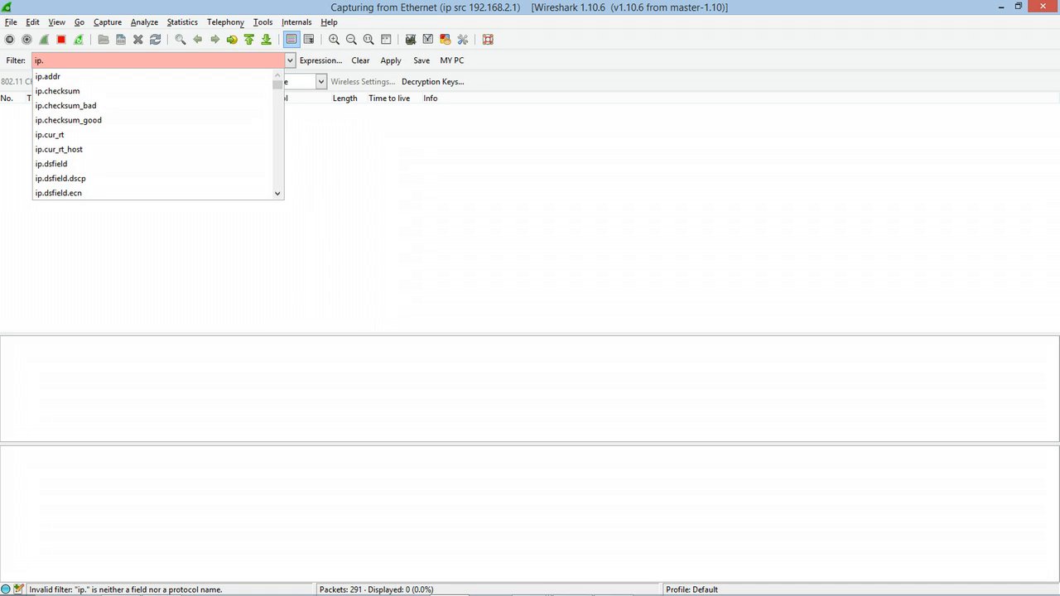
pyautogui.write('de')
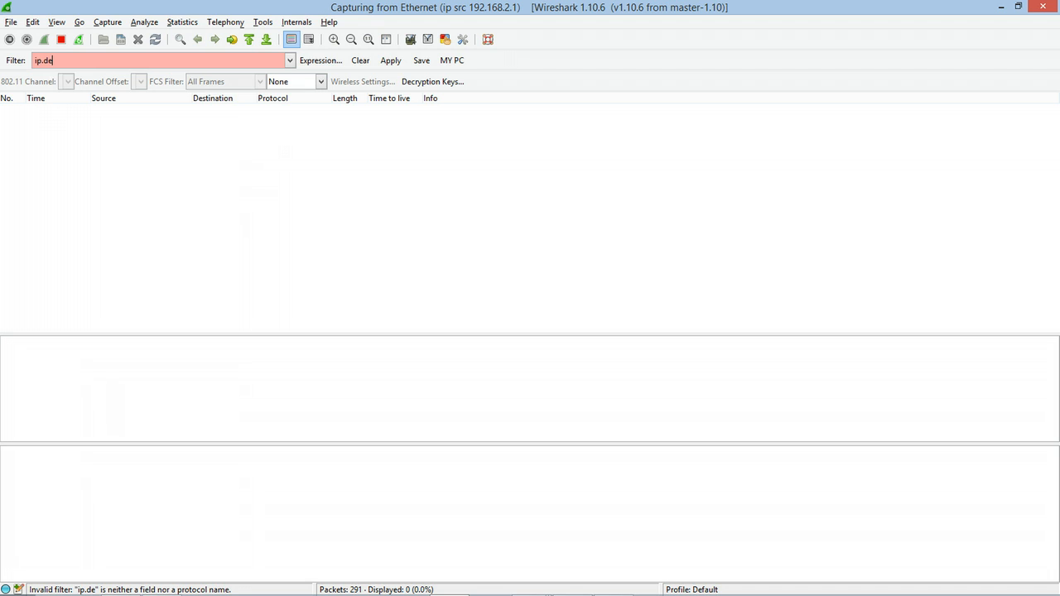
pyautogui.press('BackSpace')
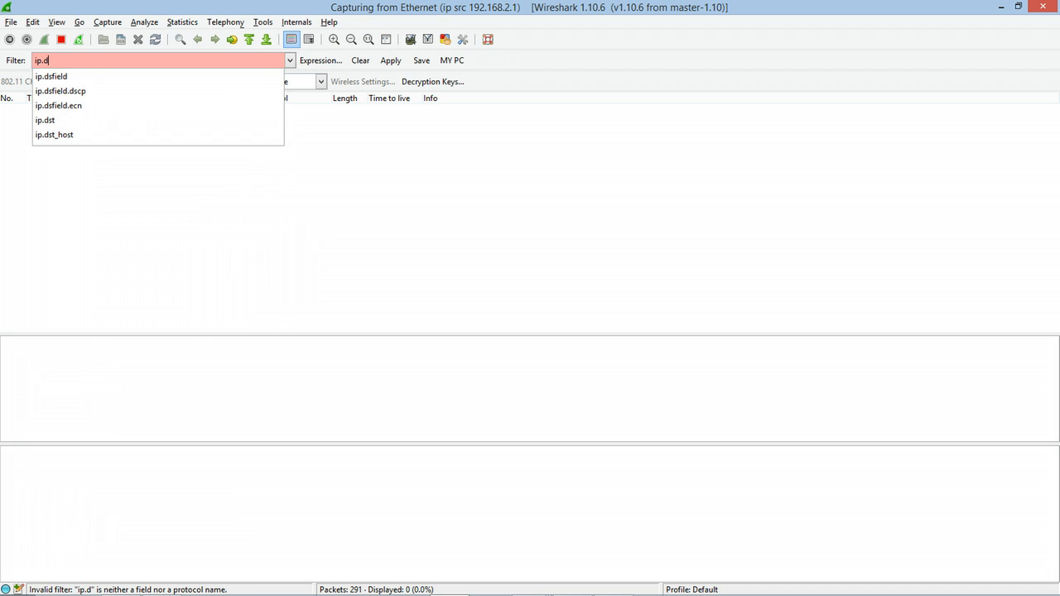
pyautogui.click(73, 125)
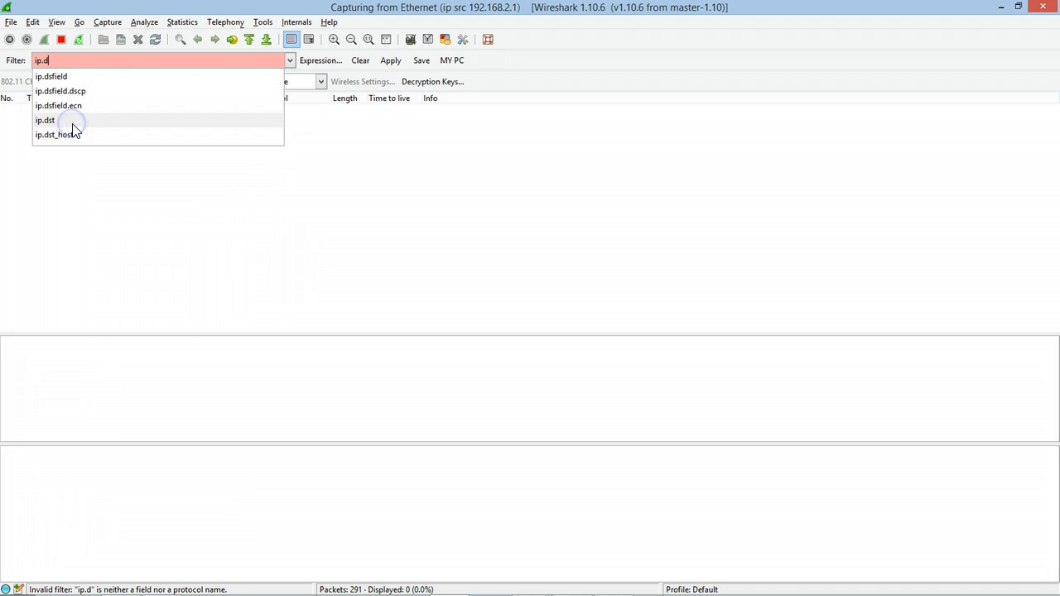
pyautogui.click(51, 120)
pyautogui.write('st')
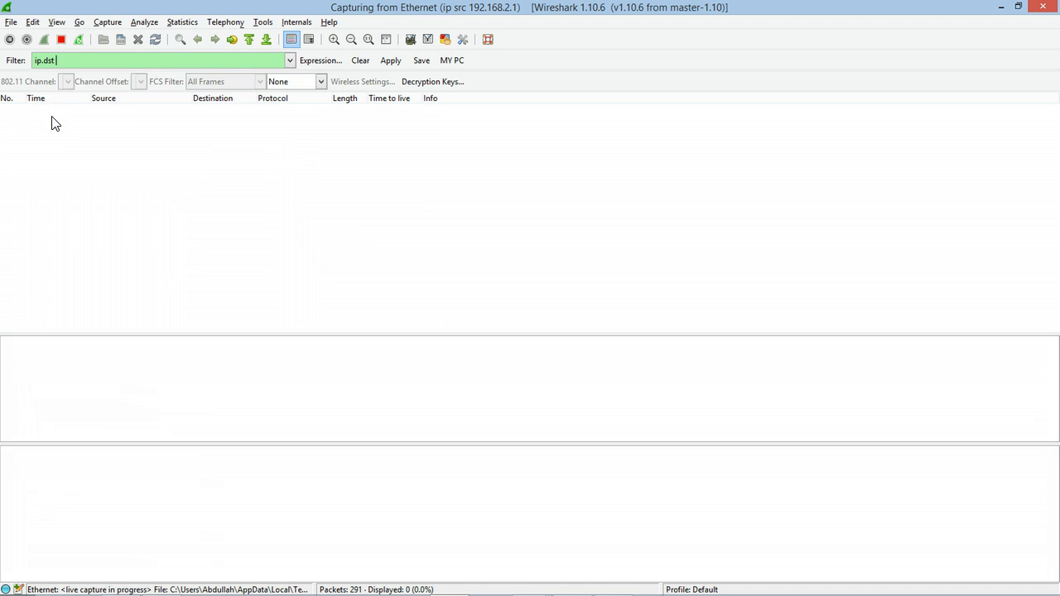
# Step: Complete the display filter as ip.dst == 192.168.2.6 and apply it to the running capture
pyautogui.write(' == 19')
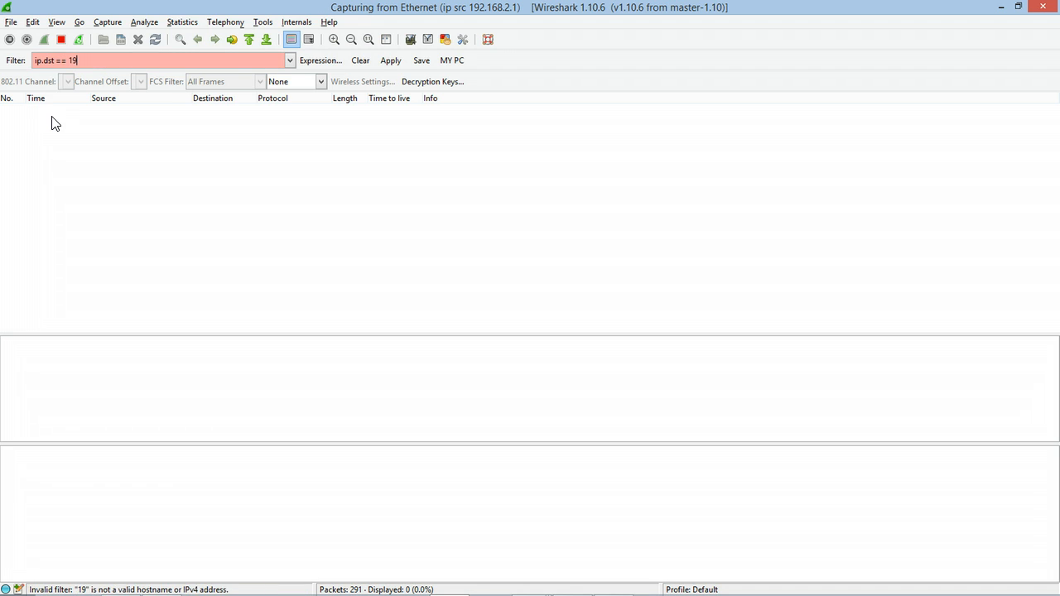
pyautogui.write('2.168.')
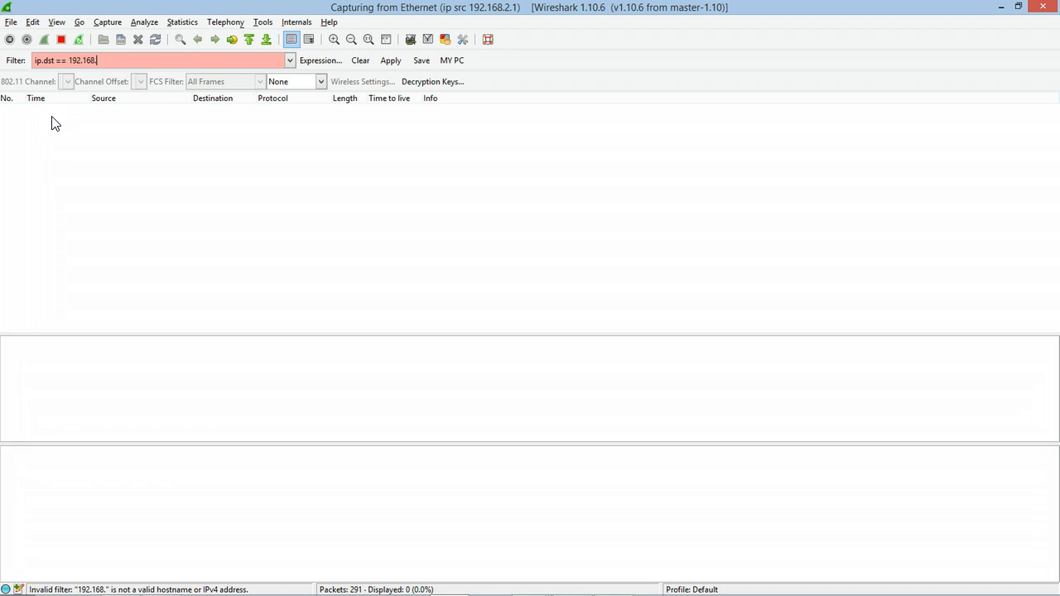
pyautogui.write('2.6')
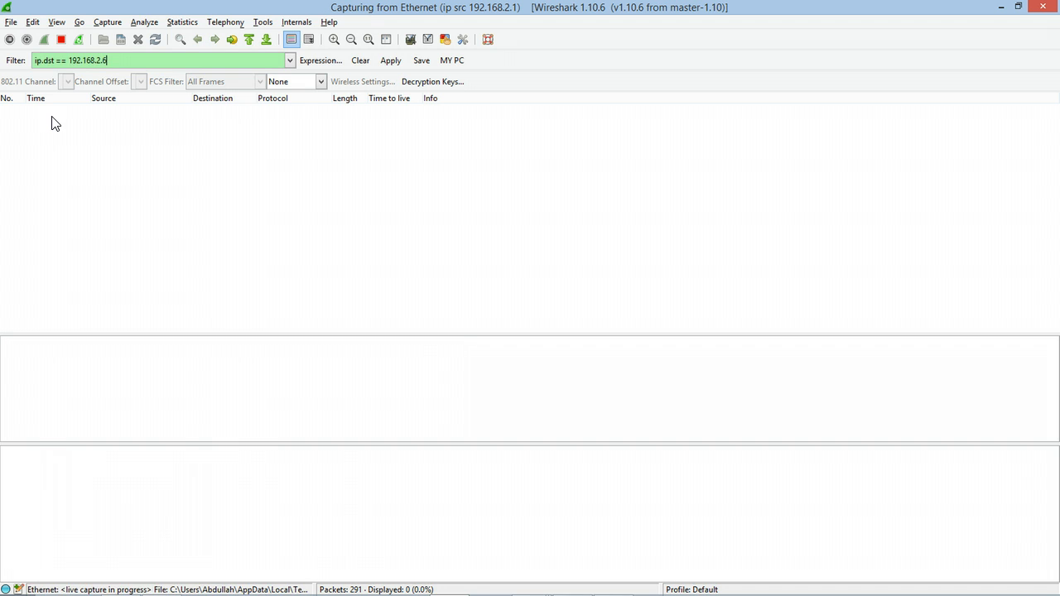
pyautogui.press('Return')
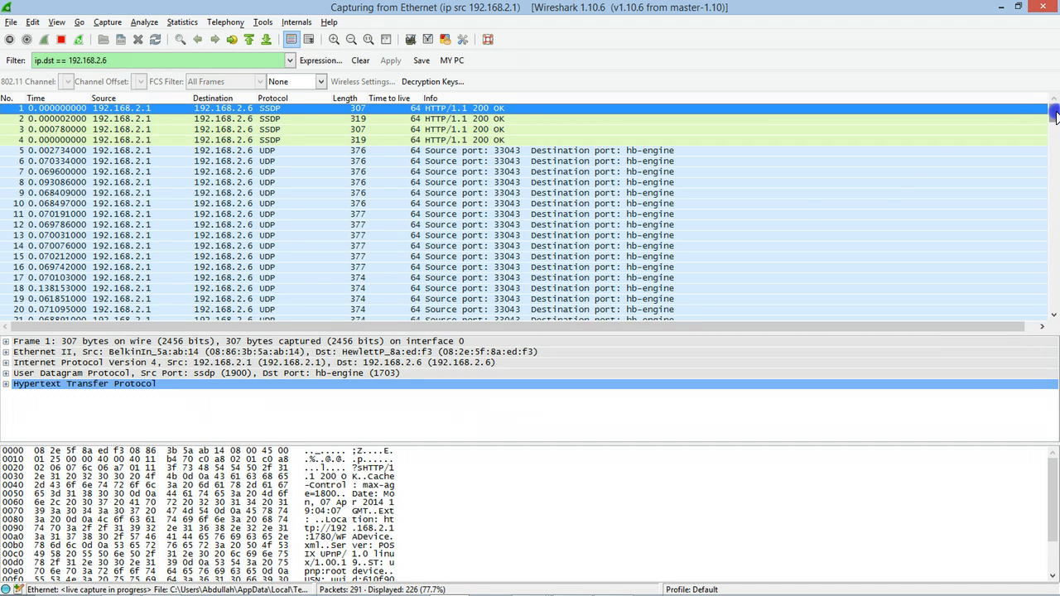
# Step: Review the first filtered packets and compare their destination addresses with the address in the display filter
pyautogui.moveTo(1056, 112); pyautogui.dragTo(1057, 112)
pyautogui.moveTo(113, 59); pyautogui.dragTo(75, 60)
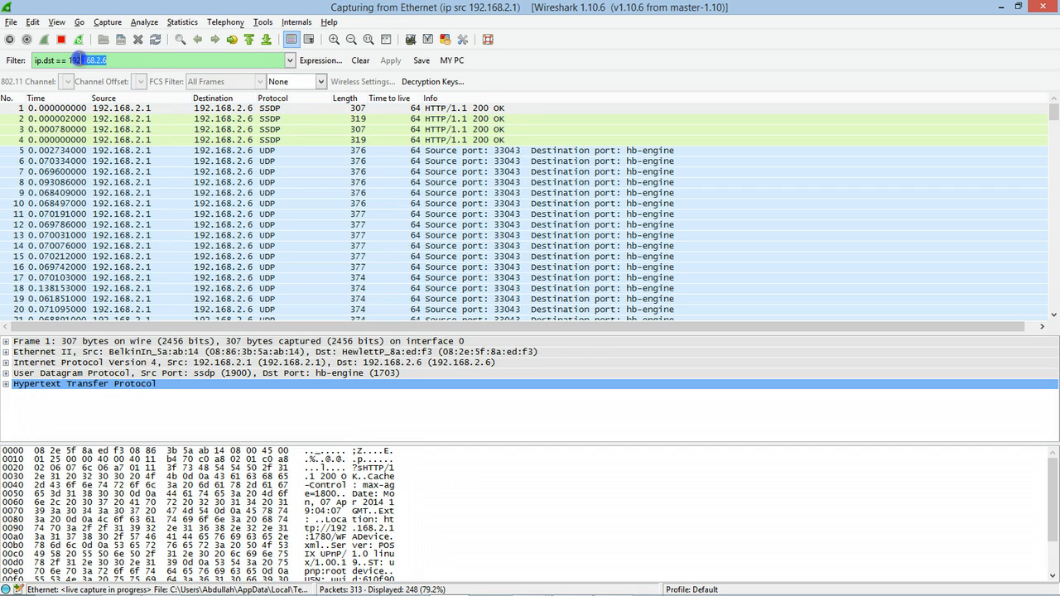
pyautogui.click(117, 60)
pyautogui.click(1048, 149)
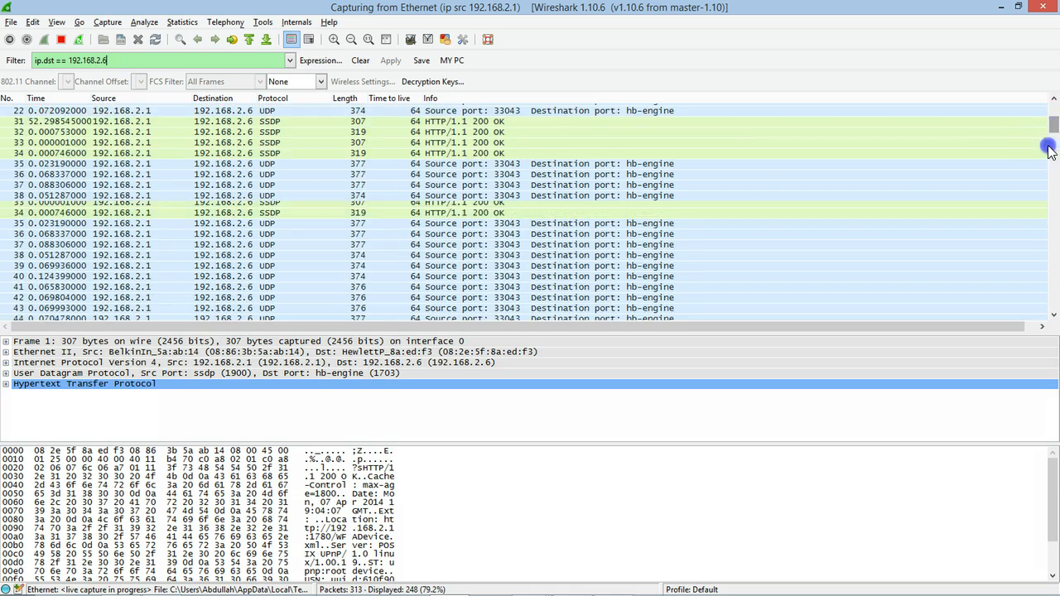
pyautogui.moveTo(1048, 149); pyautogui.dragTo(1053, 101)
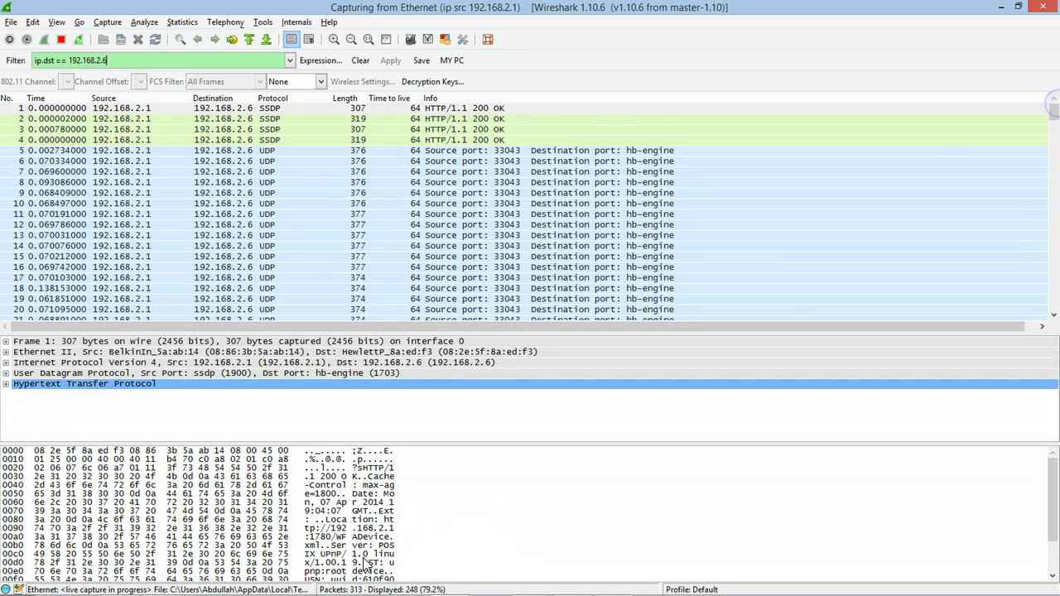
pyautogui.moveTo(373, 592)
# Step: Inspect the TCP retransmission packet 135 and DNS response packet 136, and return to the start of the packet list
pyautogui.moveTo(1052, 121); pyautogui.dragTo(1053, 187)
pyautogui.click(43, 172)
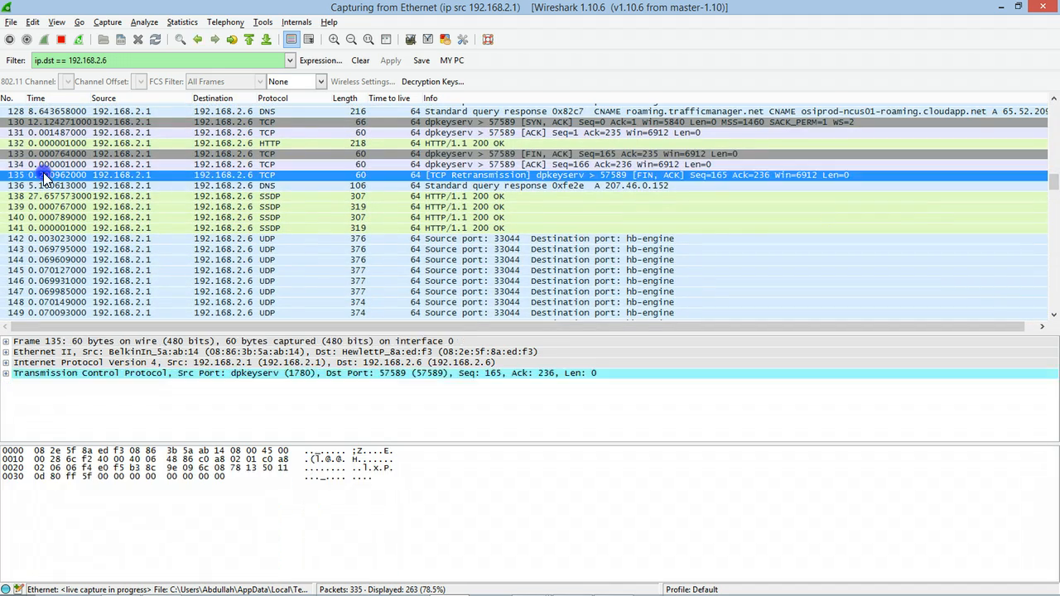
pyautogui.click(439, 186)
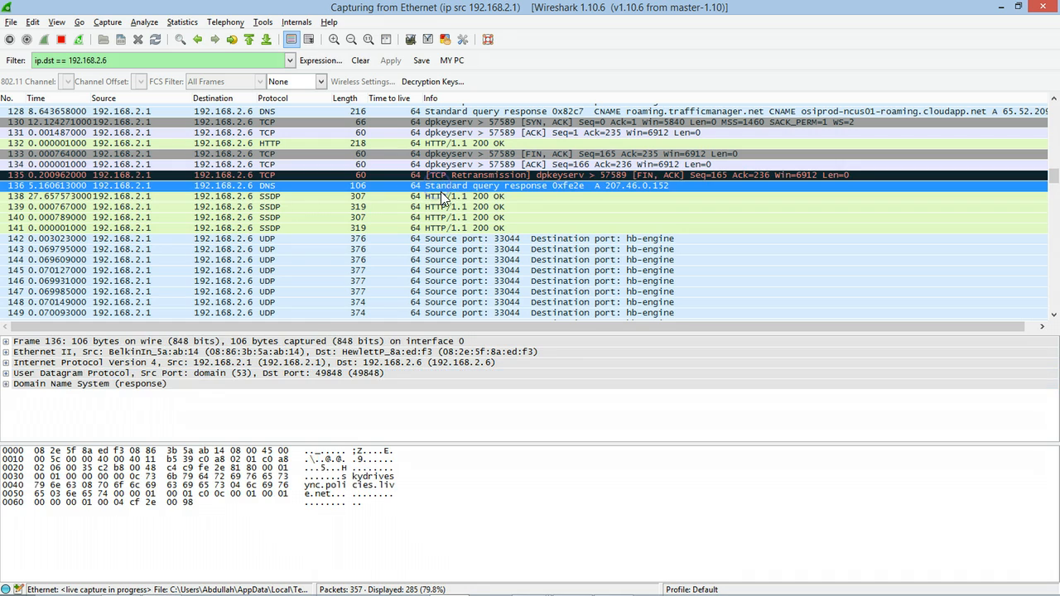
pyautogui.click(575, 175)
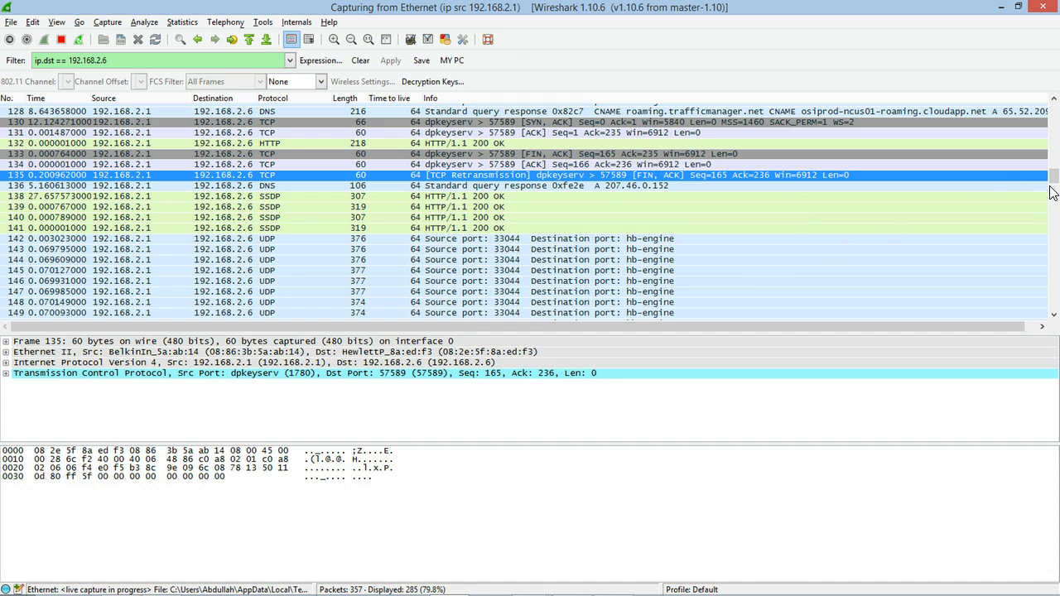
pyautogui.moveTo(1050, 188); pyautogui.dragTo(1053, 112)
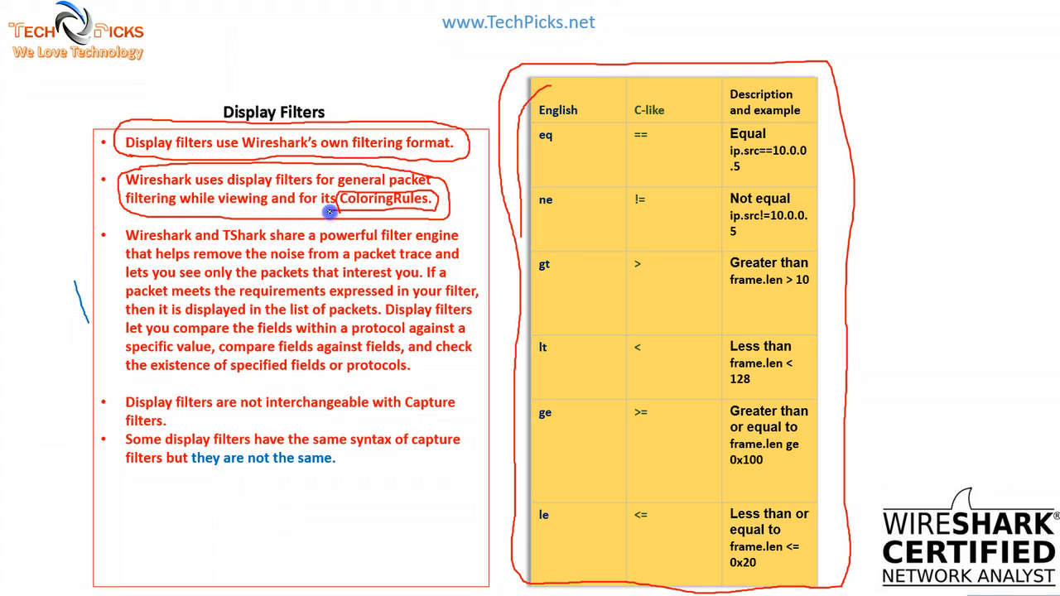
pyautogui.moveTo(238, 212)
pyautogui.mouseDown()
pyautogui.moveTo(439, 212)
pyautogui.moveTo(424, 181)
pyautogui.moveTo(222, 186)
pyautogui.moveTo(244, 222)
pyautogui.mouseUp()
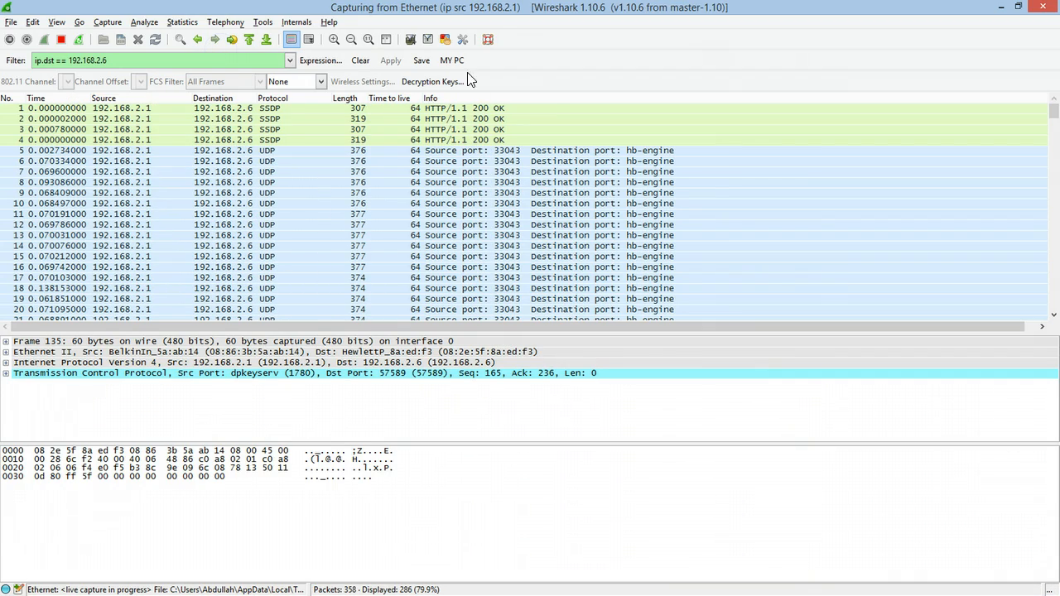
# Step: Open the coloring rules and look through their names and filter strings
pyautogui.click(440, 38)
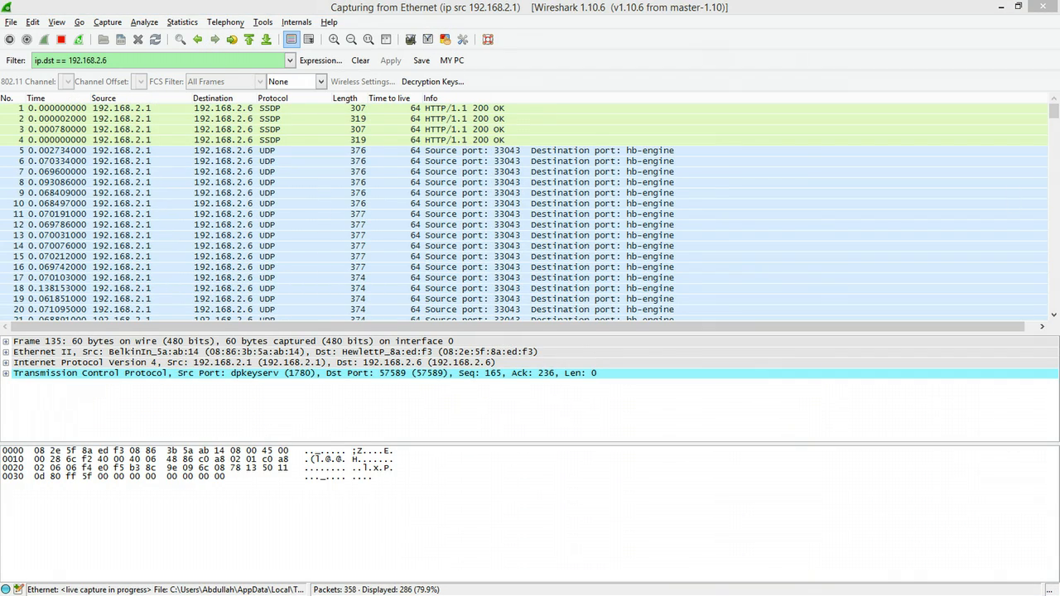
pyautogui.moveTo(378, 102); pyautogui.dragTo(217, 94)
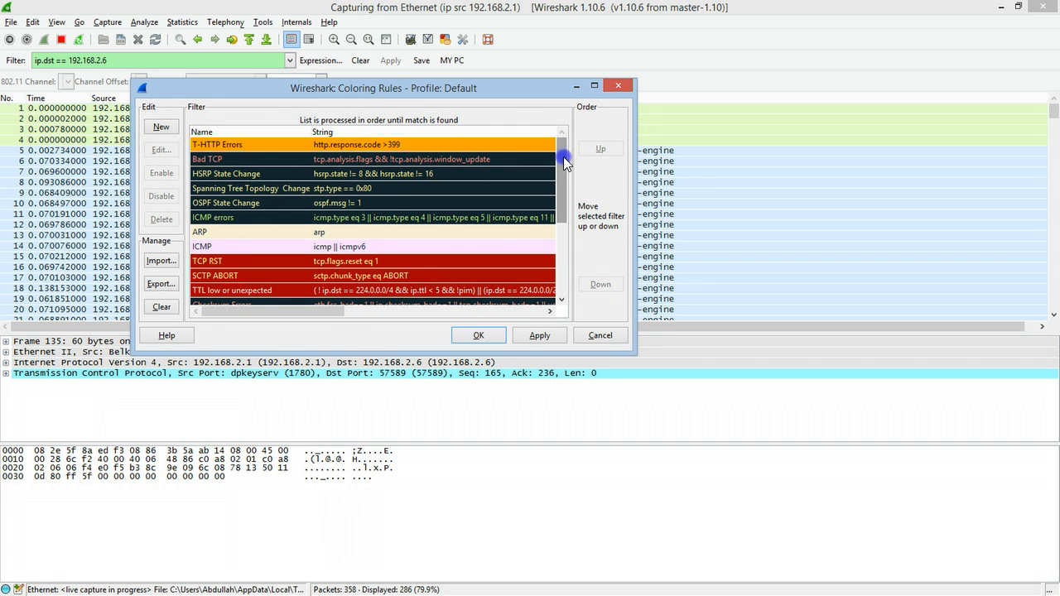
pyautogui.moveTo(563, 157); pyautogui.dragTo(559, 126)
# Step: Open the Bad TCP coloring rule for editing and copy its filter string
pyautogui.click(337, 159)
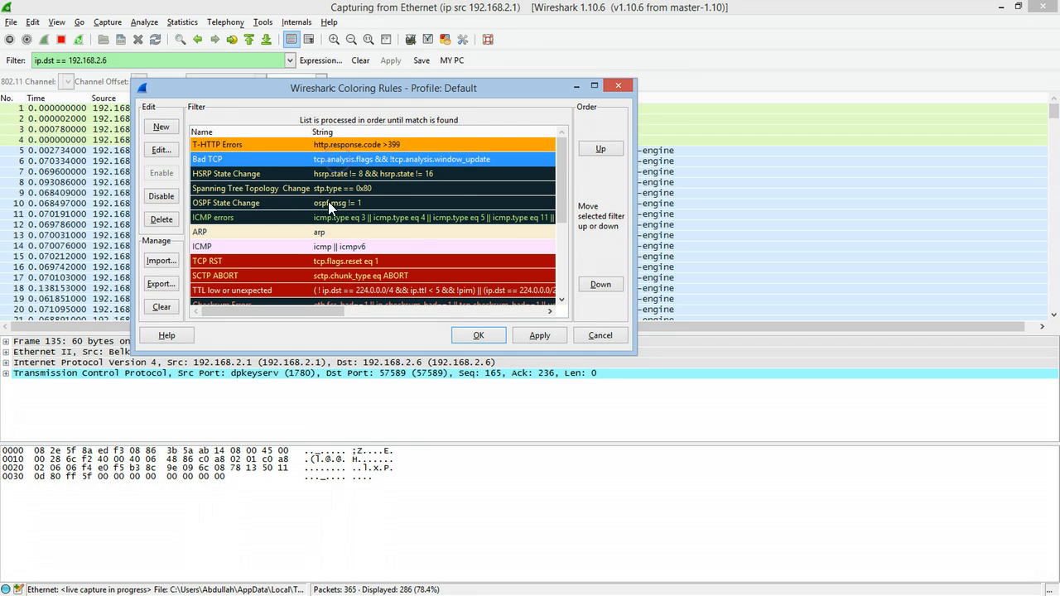
pyautogui.doubleClick(307, 159)
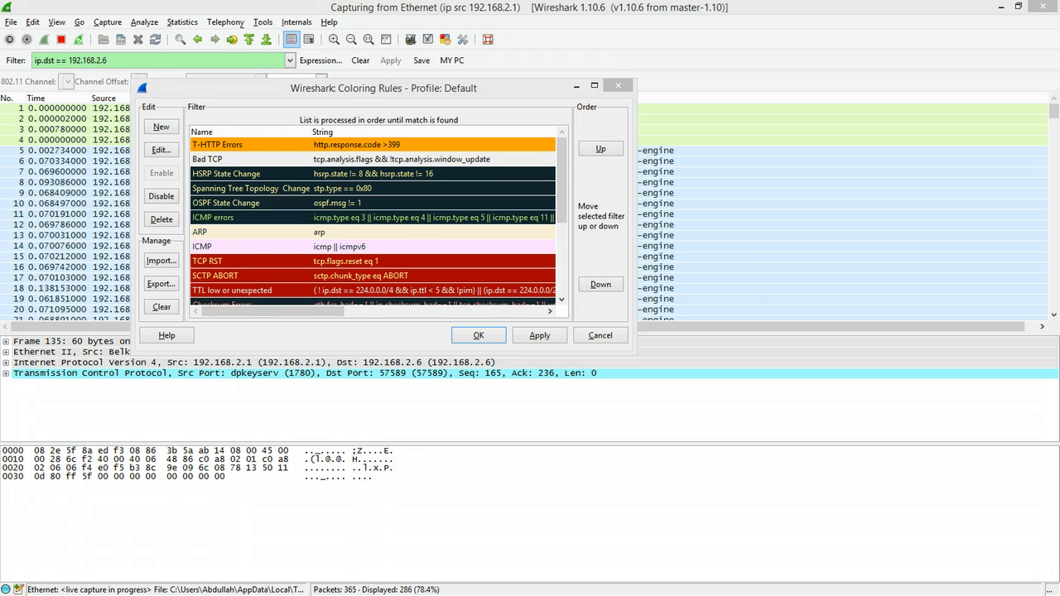
pyautogui.moveTo(601, 199); pyautogui.dragTo(313, 165)
pyautogui.moveTo(399, 221); pyautogui.dragTo(203, 220)
pyautogui.click(409, 221)
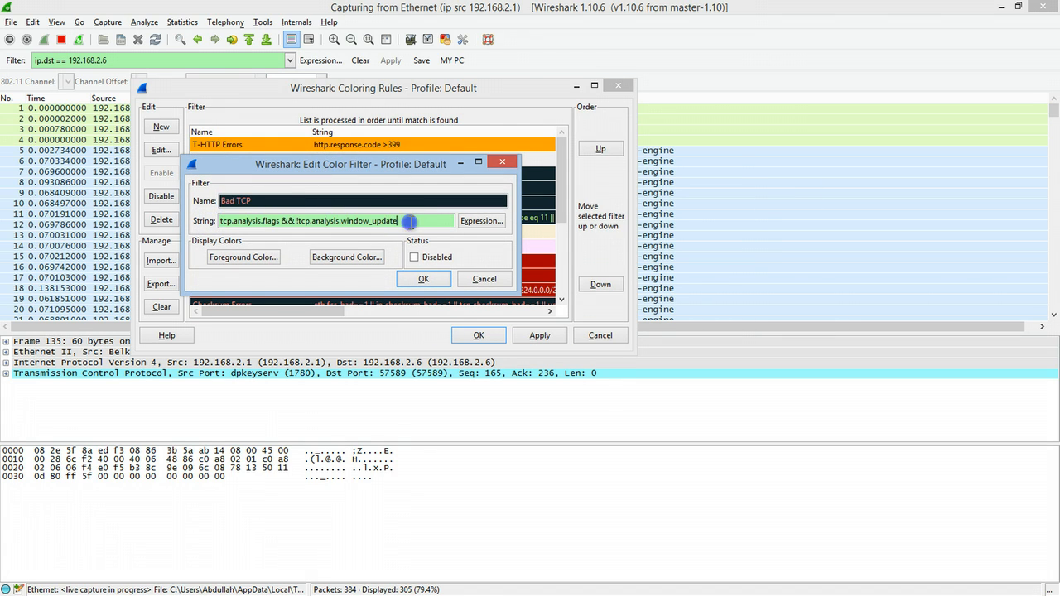
pyautogui.moveTo(409, 221); pyautogui.dragTo(208, 220)
pyautogui.rightClick(244, 219)
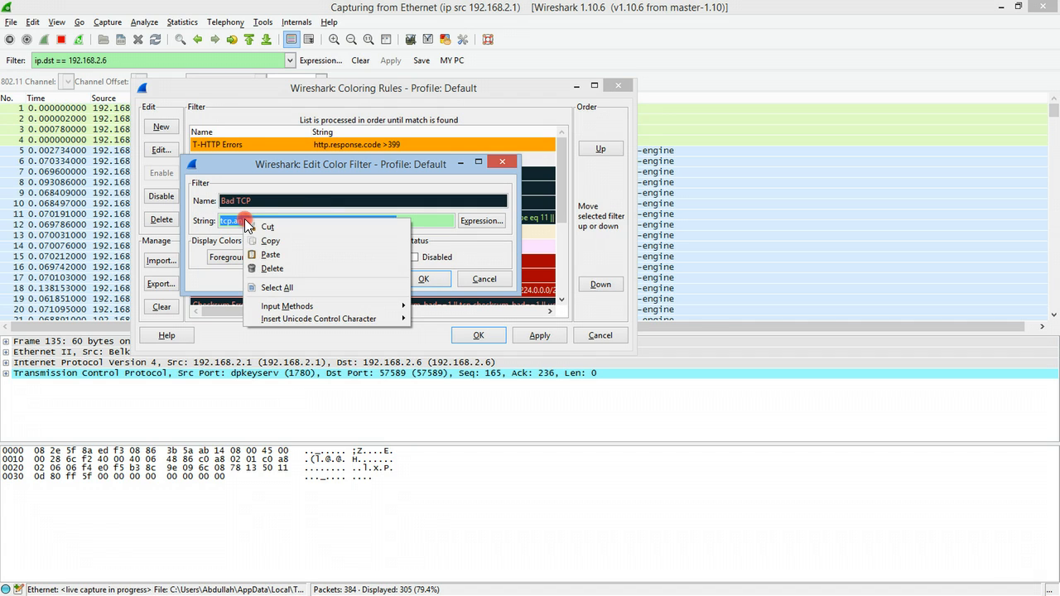
pyautogui.click(270, 240)
pyautogui.click(418, 222)
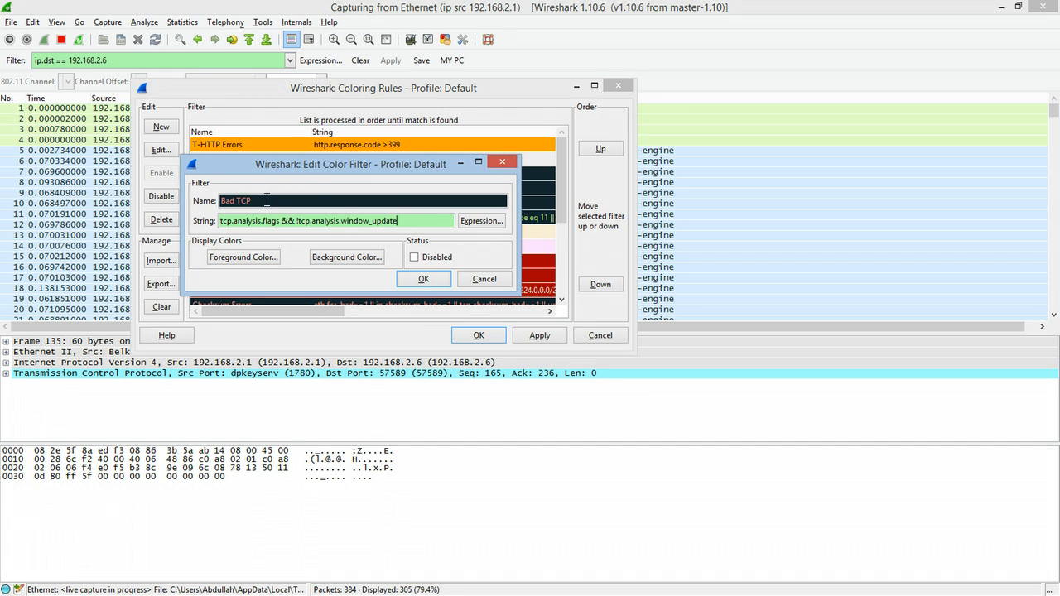
# Step: Close the Bad TCP rule editor and the coloring rules without making changes
pyautogui.moveTo(285, 168); pyautogui.dragTo(308, 186)
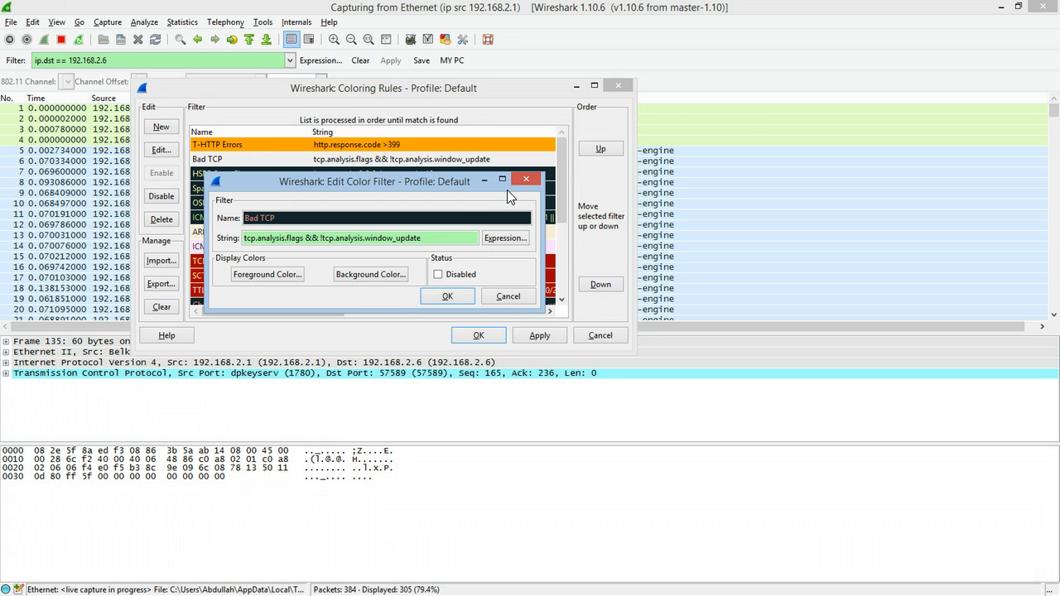
pyautogui.click(526, 179)
pyautogui.click(615, 84)
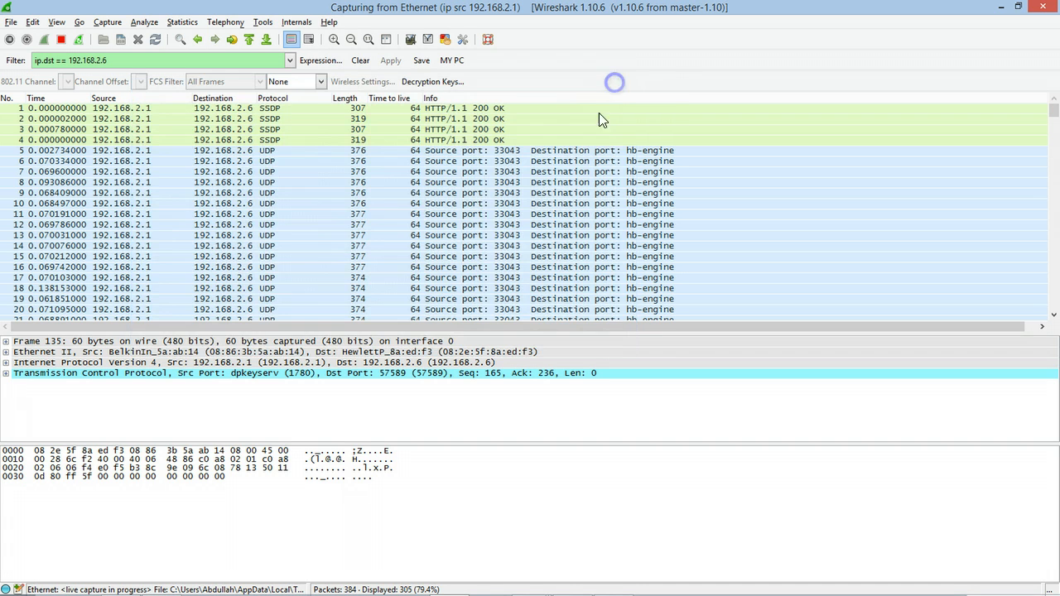
# Step: Stop the running Ethernet capture and minimize the capture window
pyautogui.click(60, 39)
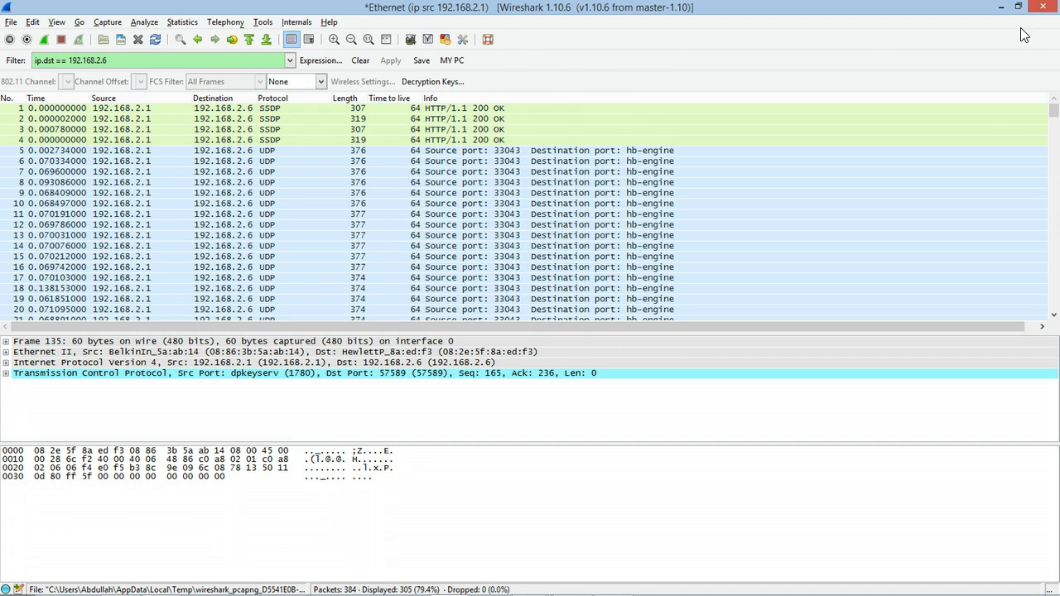
pyautogui.click(1002, 6)
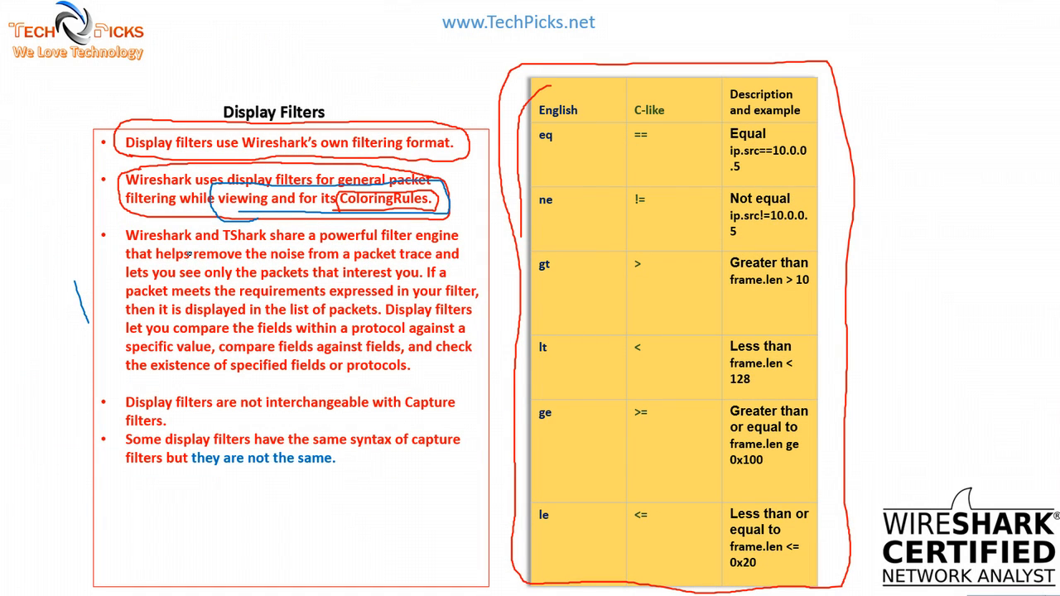
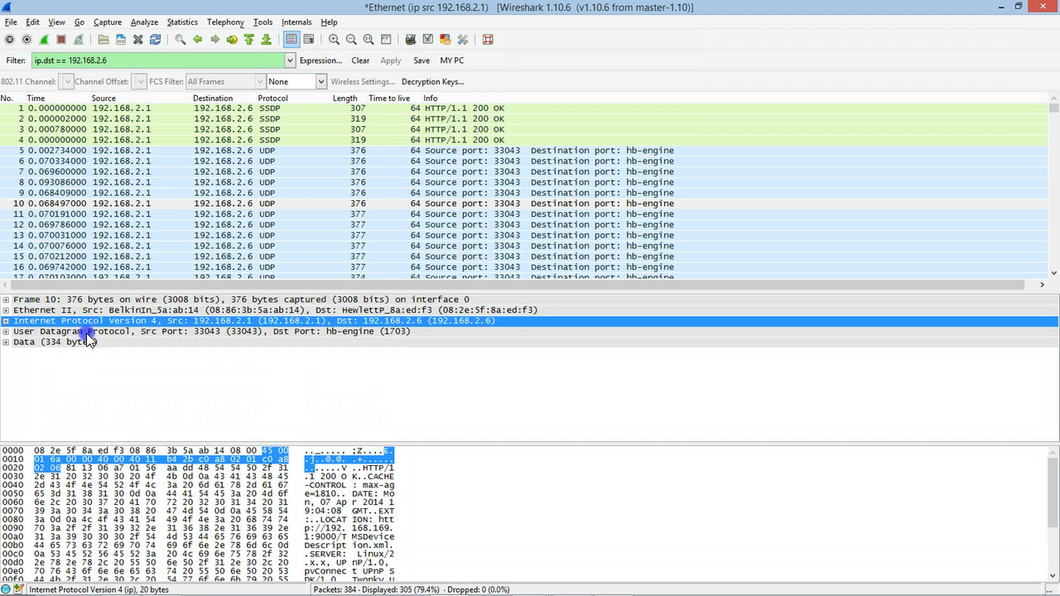
# Step: Clear the display filter, expand packet 10's User Datagram Protocol details, and apply its destination port 1703 as the filter
pyautogui.click(86, 332)
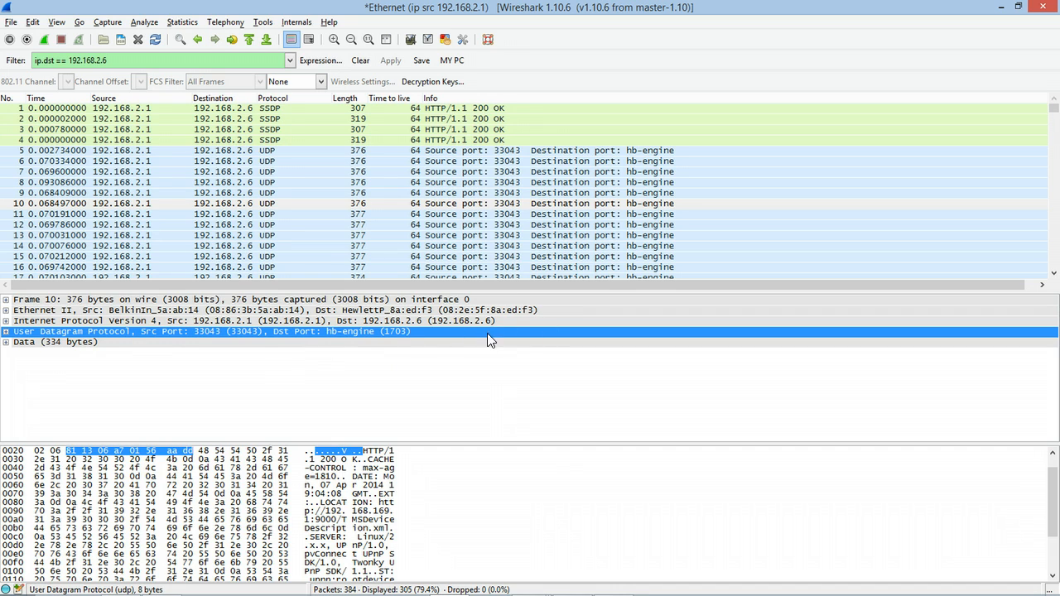
pyautogui.tripleClick(108, 61)
pyautogui.press('BackSpace')
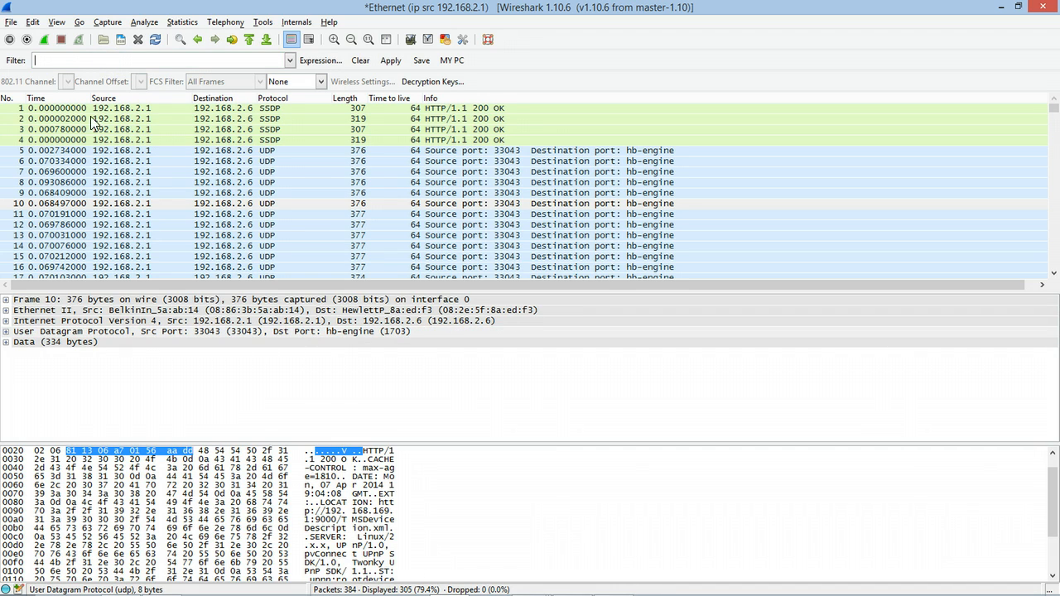
pyautogui.click(6, 331)
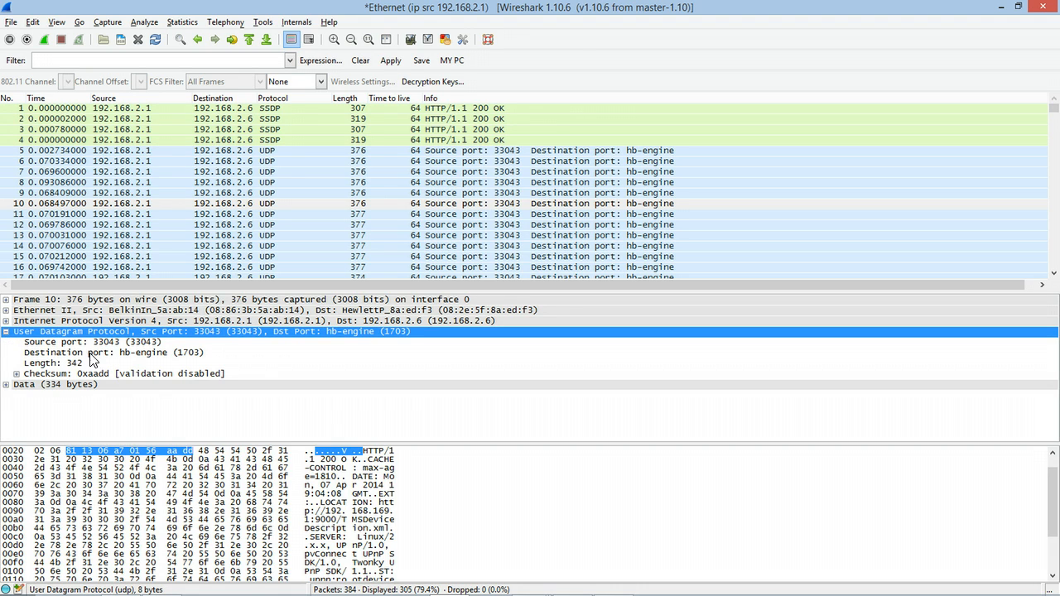
pyautogui.click(80, 354)
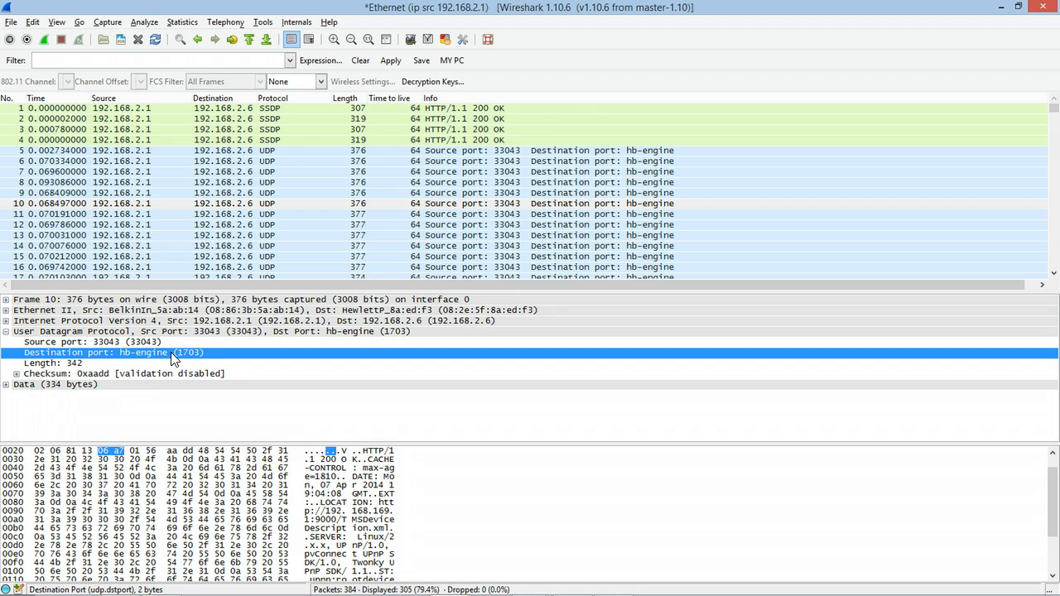
pyautogui.rightClick(126, 358)
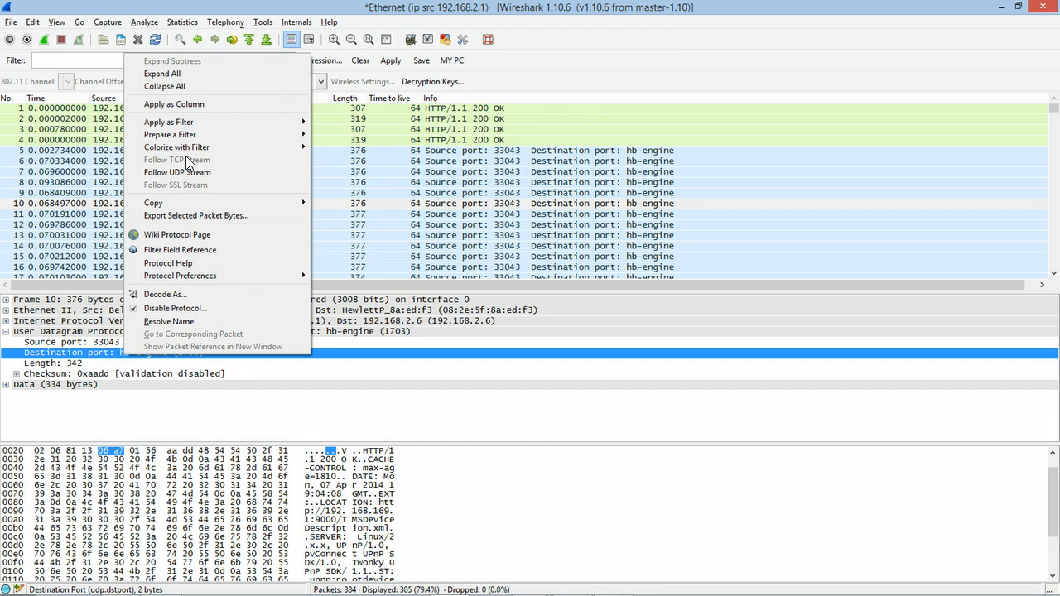
pyautogui.moveTo(192, 124)
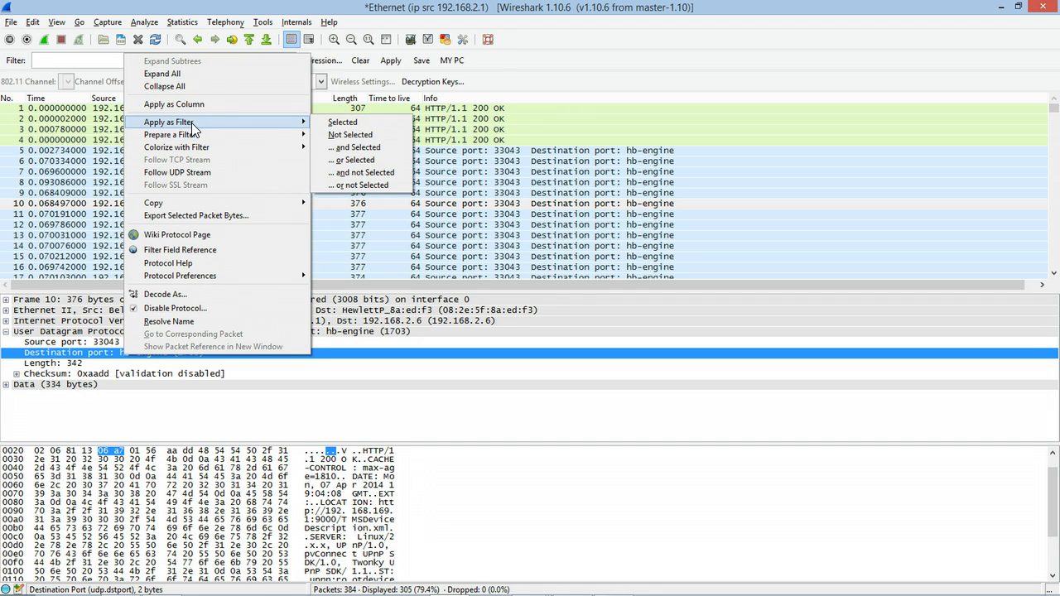
pyautogui.click(338, 122)
pyautogui.moveTo(105, 60); pyautogui.dragTo(33, 60)
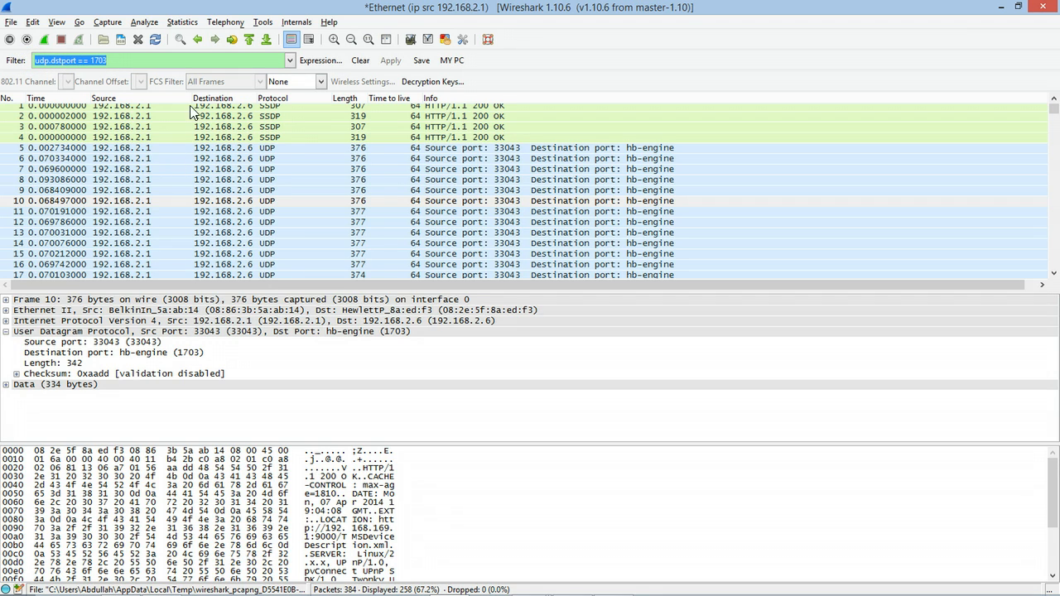
pyautogui.click(246, 60)
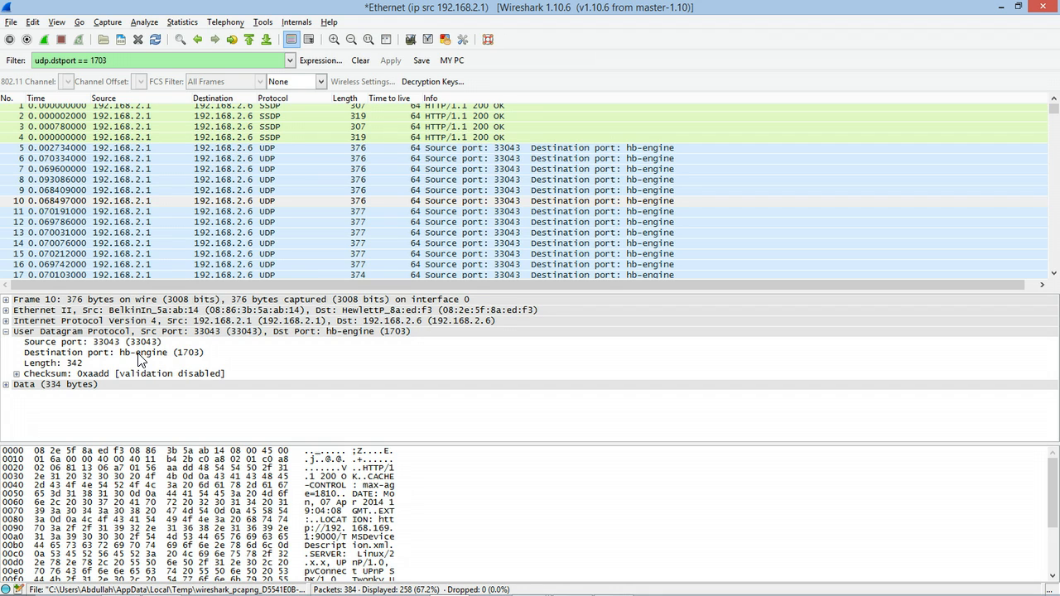
# Step: Collapse and re-expand packet 10's UDP details, and reapply the destination port field as the display filter
pyautogui.click(6, 332)
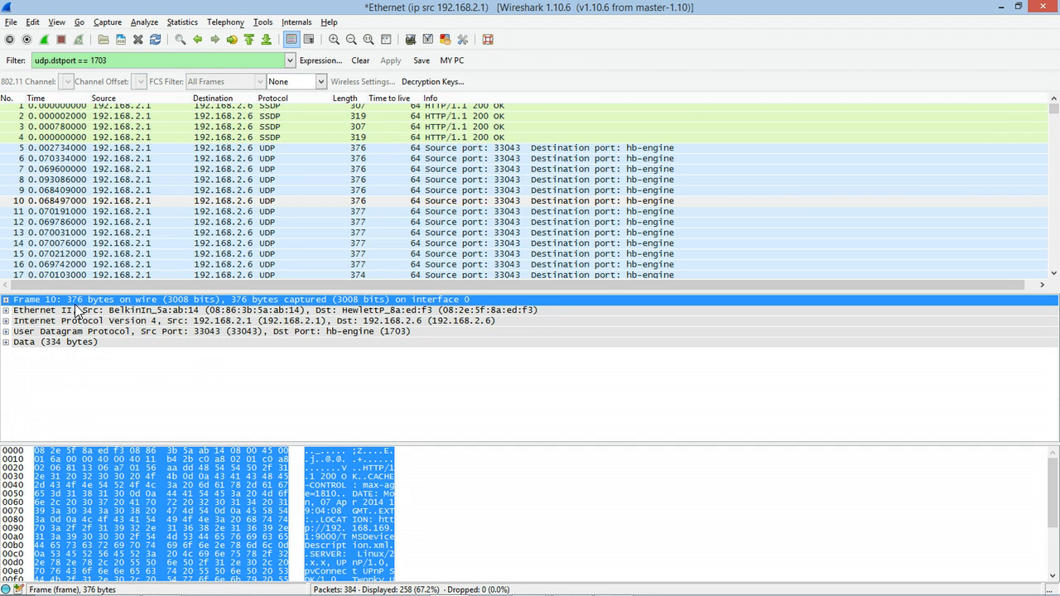
pyautogui.click(6, 331)
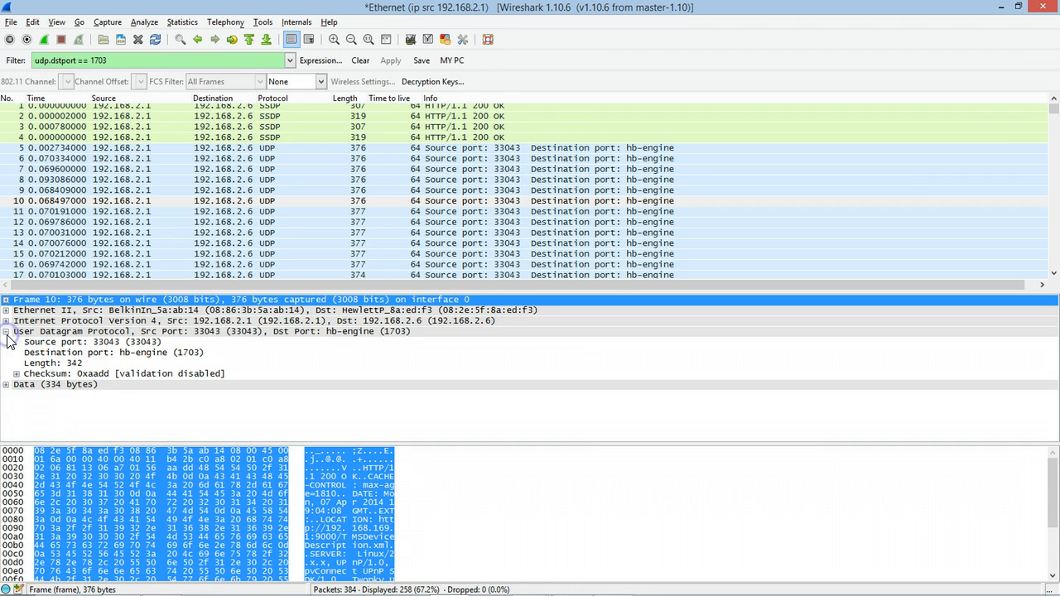
pyautogui.click(43, 356)
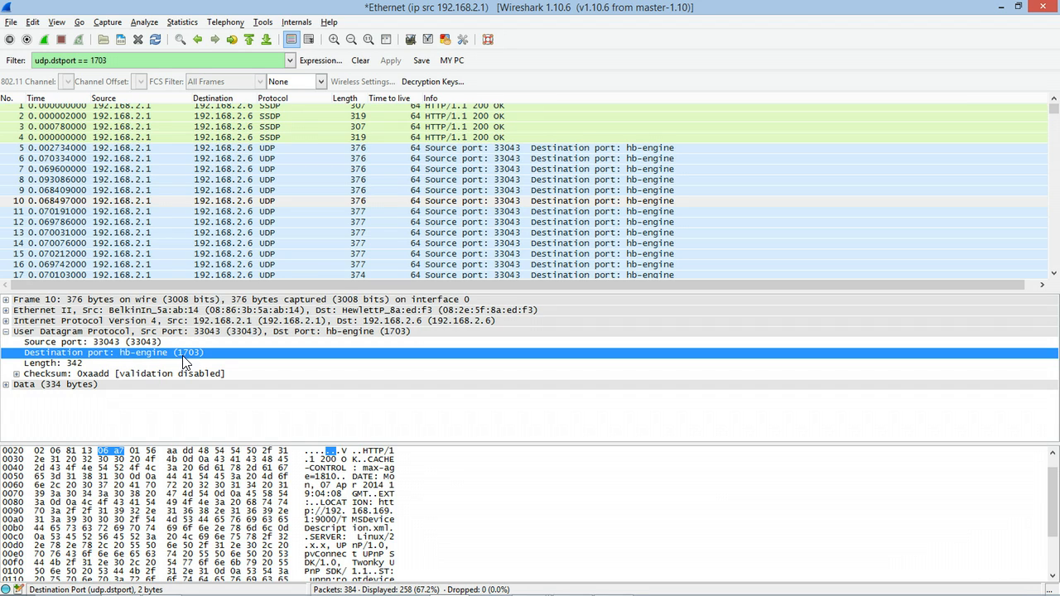
pyautogui.rightClick(142, 358)
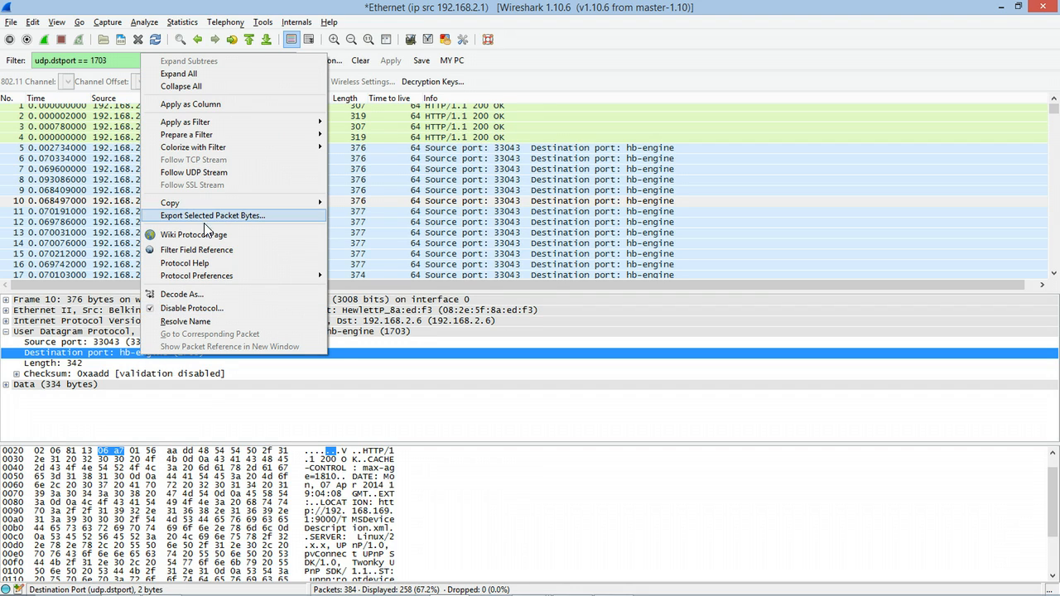
pyautogui.moveTo(206, 130)
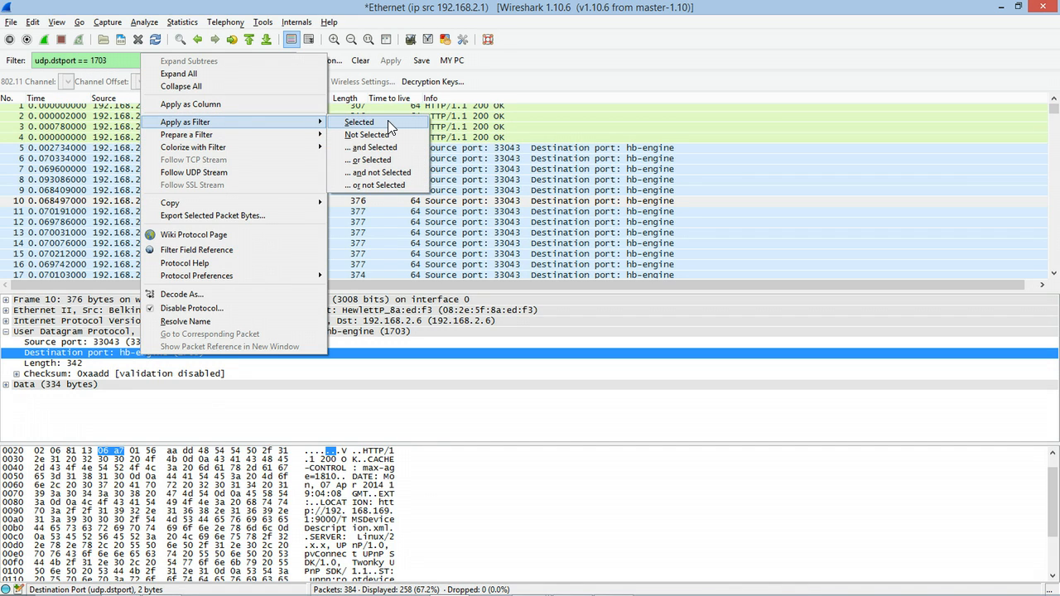
pyautogui.click(388, 125)
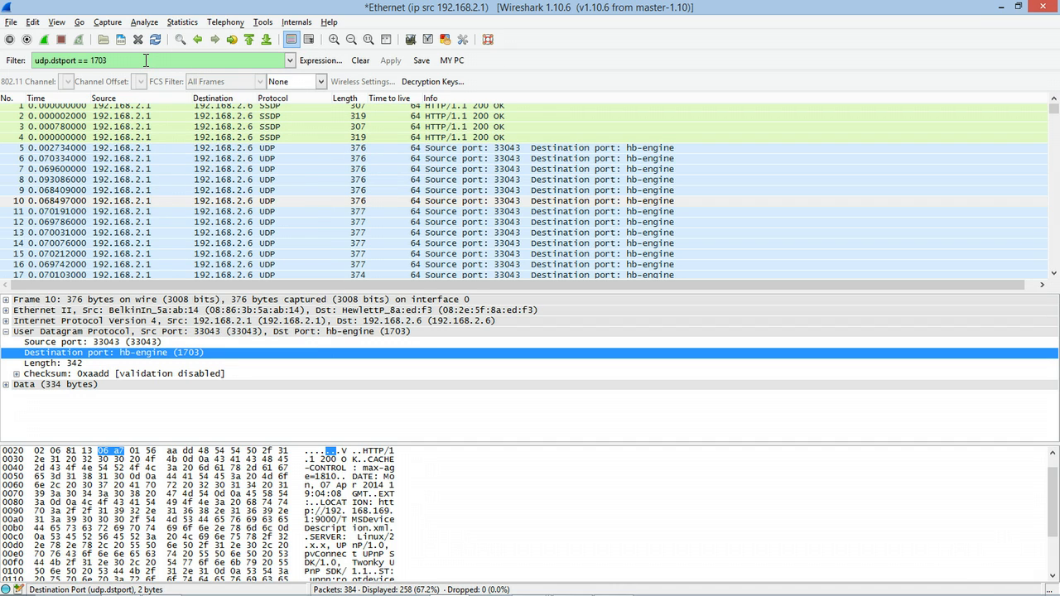
# Step: Replace the display filter with one matching packet 10's UDP source port, 33043
pyautogui.click(104, 345)
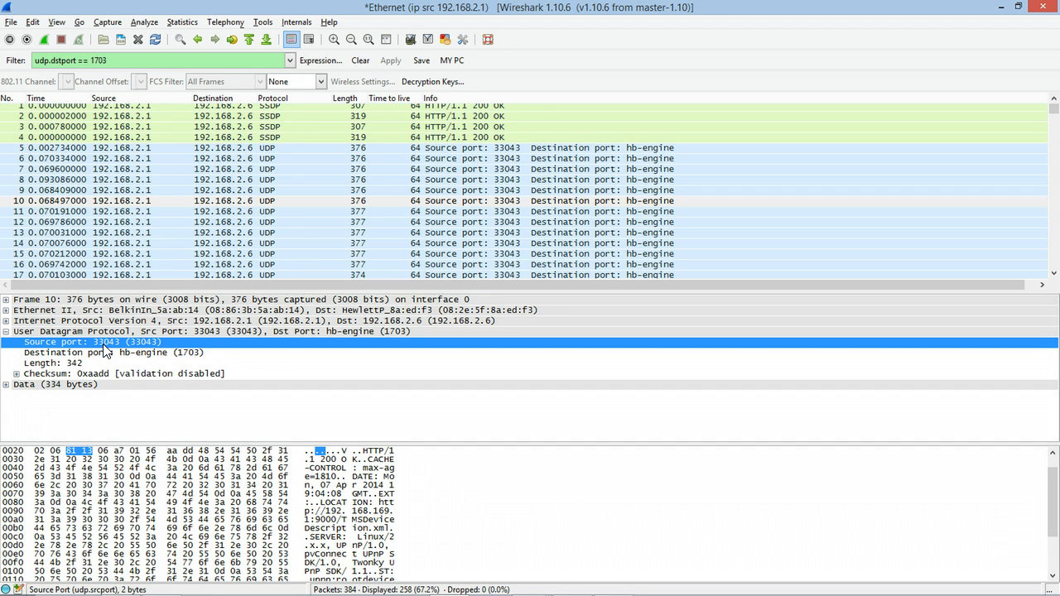
pyautogui.rightClick(104, 348)
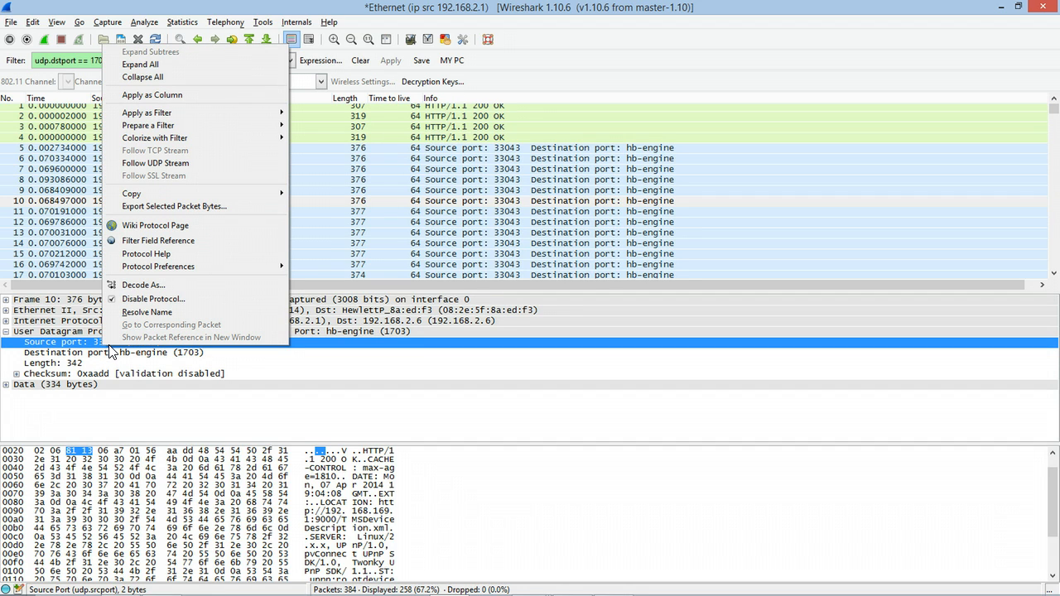
pyautogui.moveTo(156, 116)
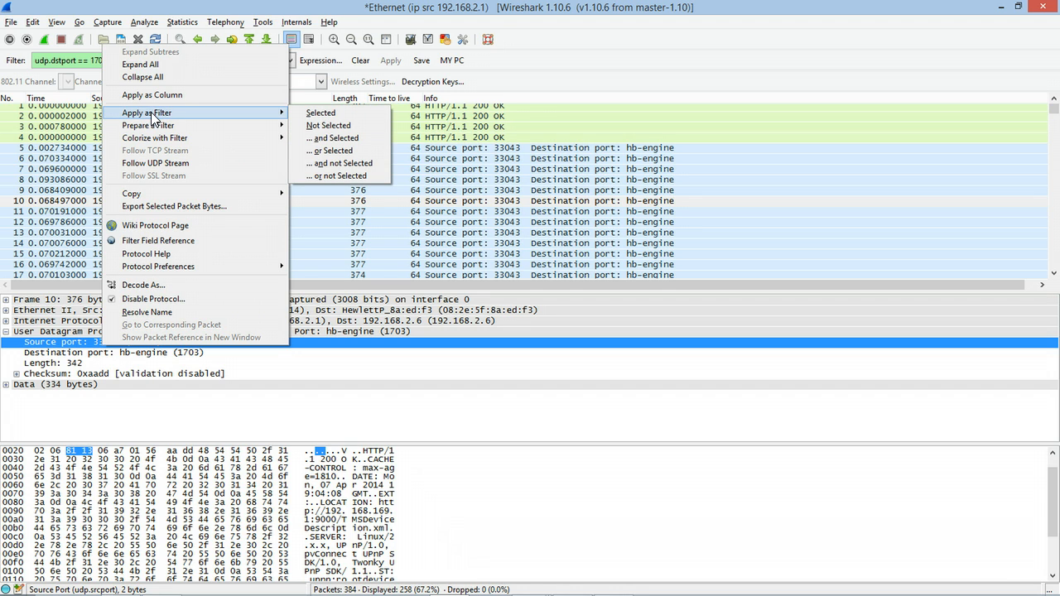
pyautogui.click(327, 115)
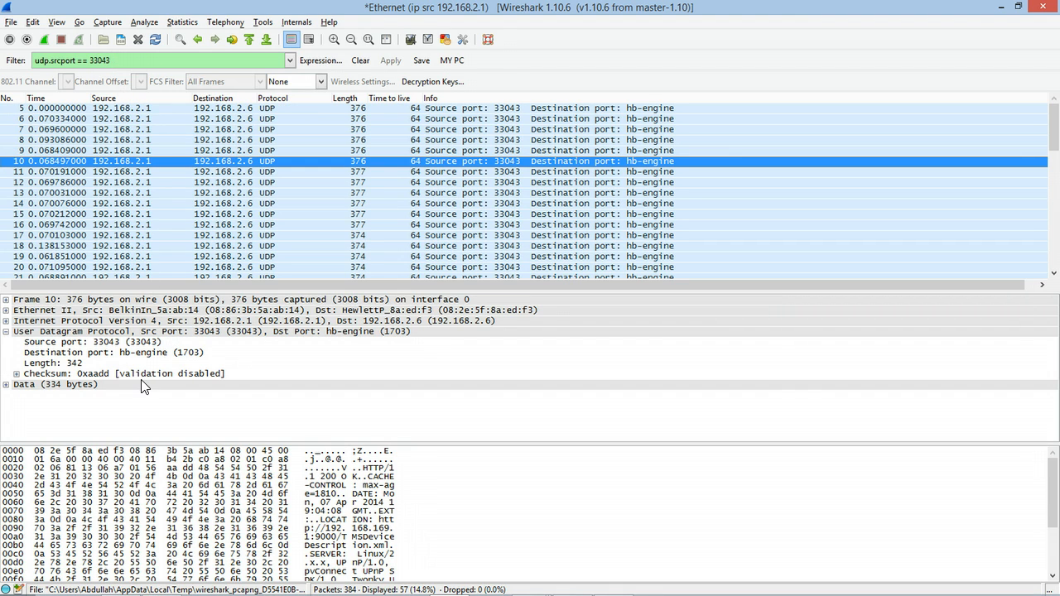
# Step: Extend the source port filter with an AND condition for UDP destination port 1703, and highlight its source port part
pyautogui.rightClick(126, 353)
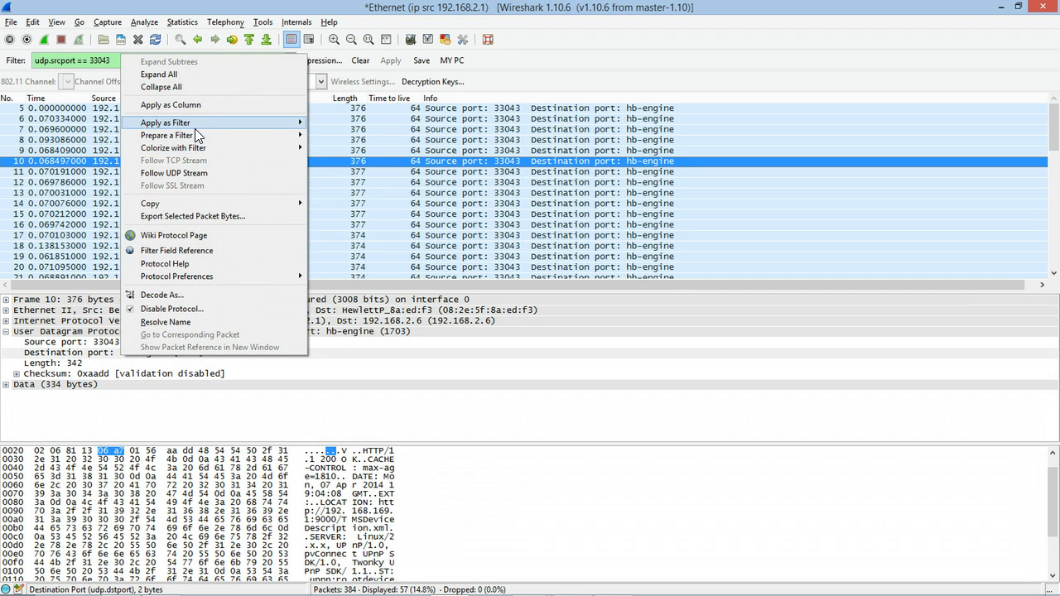
pyautogui.moveTo(267, 124)
pyautogui.click(352, 148)
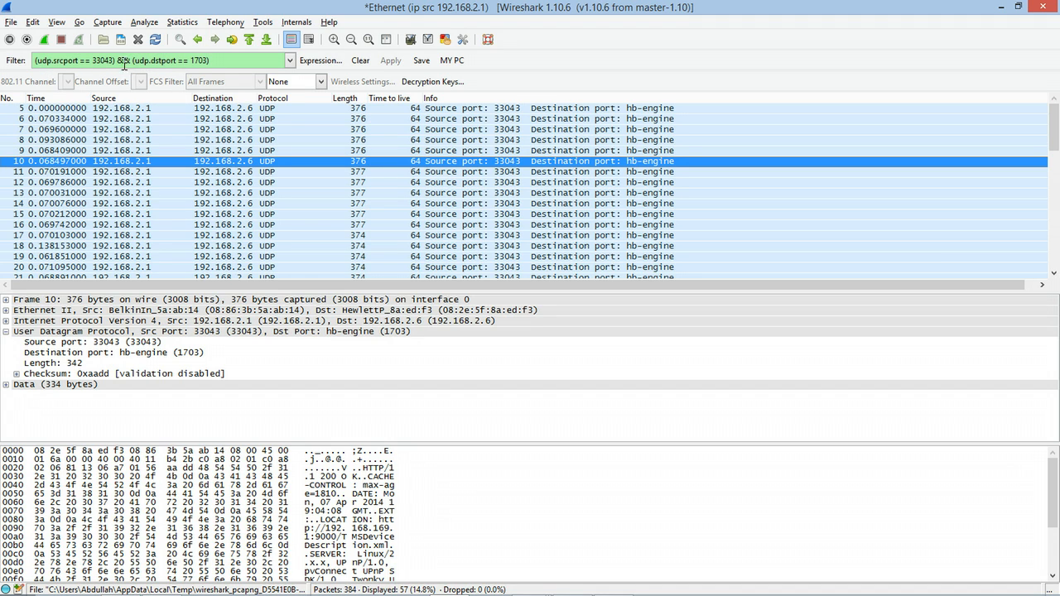
pyautogui.moveTo(114, 61); pyautogui.dragTo(35, 61)
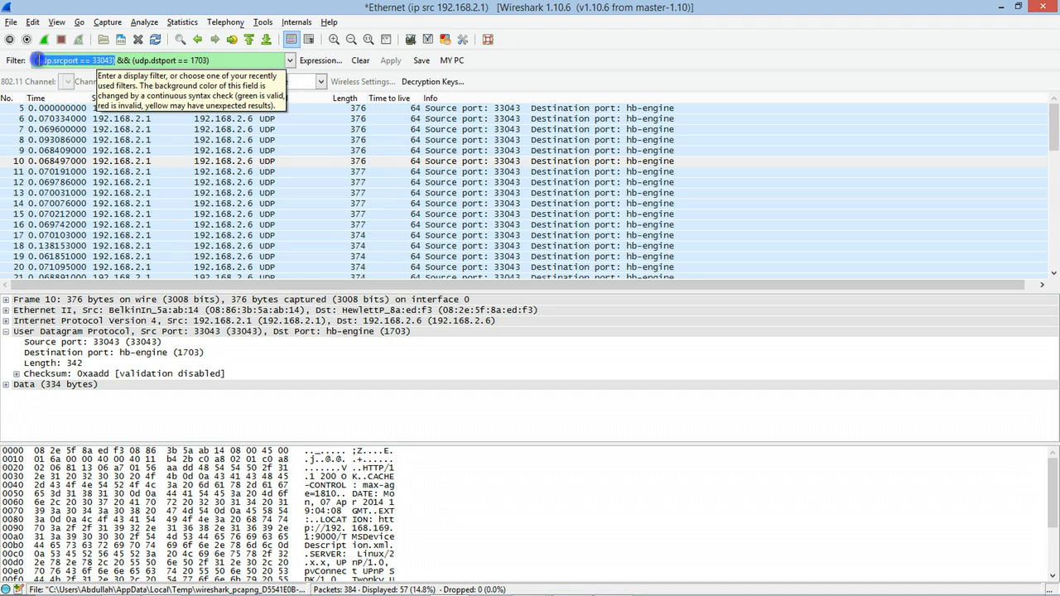
pyautogui.click(235, 59)
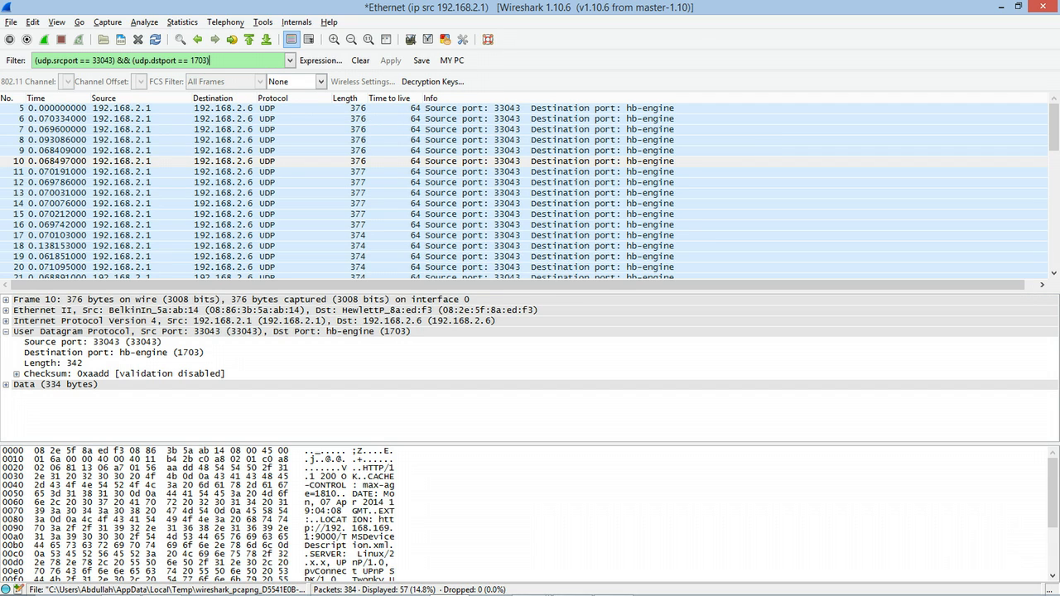
# Step: Expand the UDP checksum details, and apply a negated display filter that excludes packets with a UDP length of 342
pyautogui.click(47, 373)
pyautogui.click(15, 373)
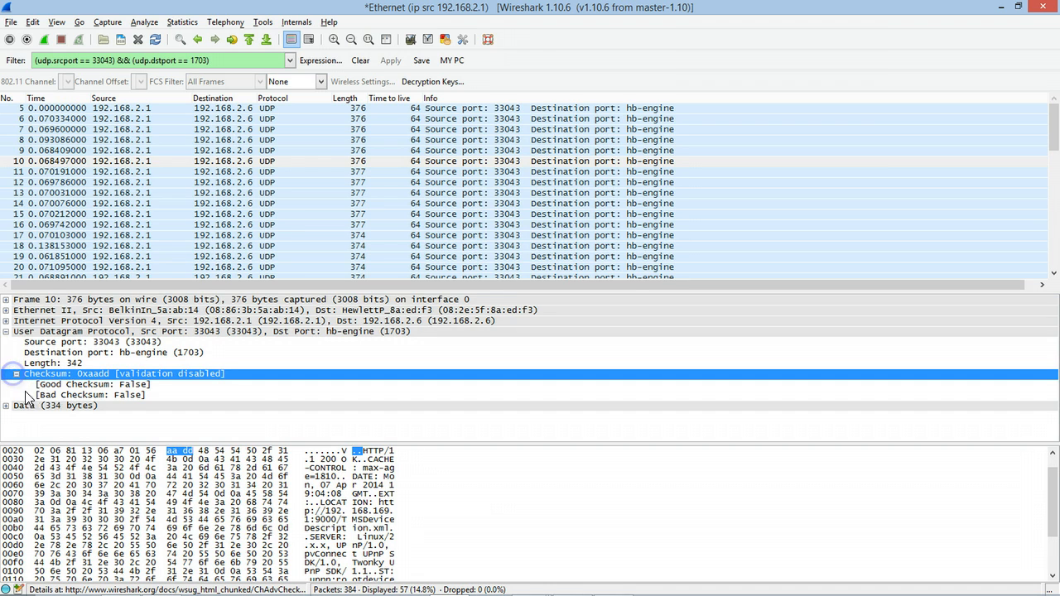
pyautogui.click(59, 362)
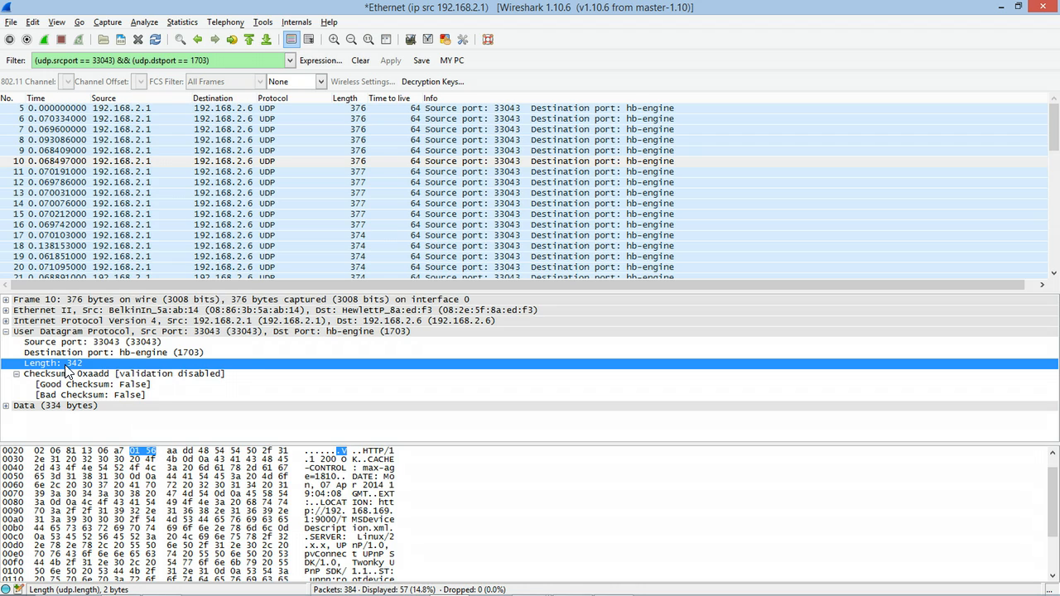
pyautogui.rightClick(66, 368)
pyautogui.moveTo(146, 134)
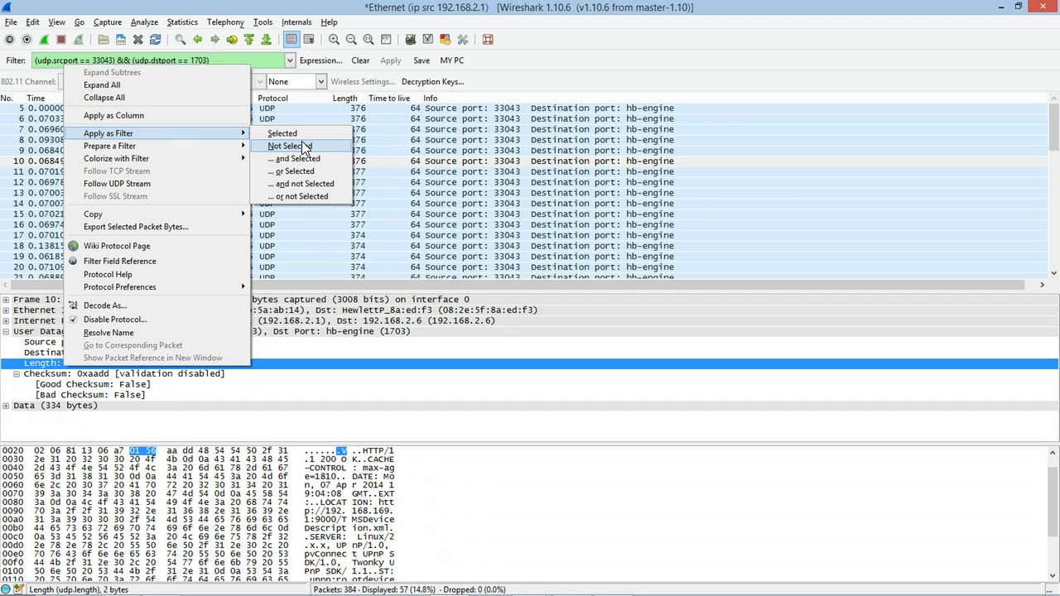
pyautogui.click(303, 147)
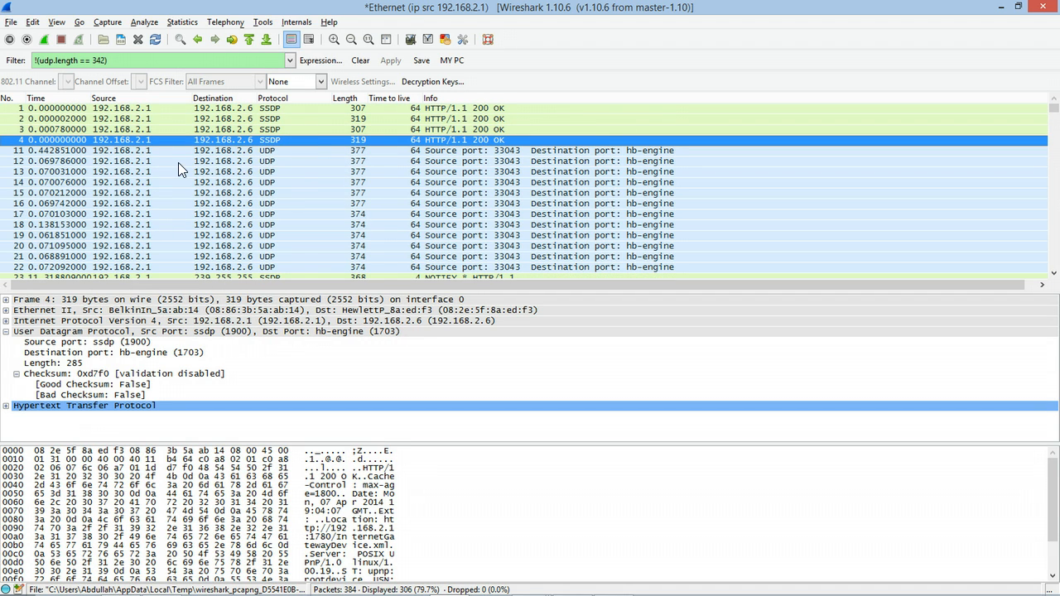
pyautogui.click(33, 64)
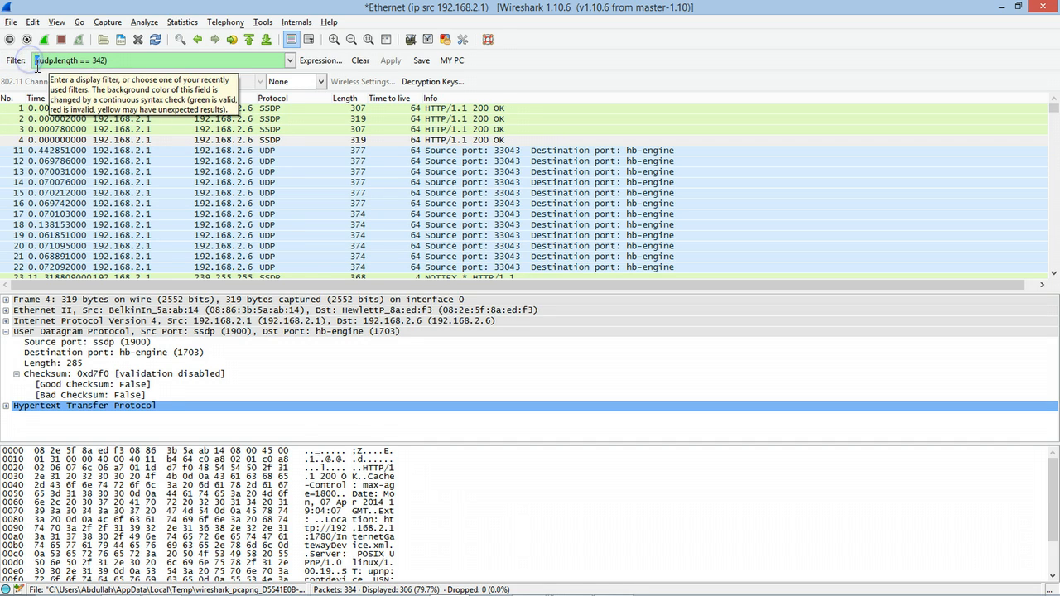
pyautogui.click(36, 62)
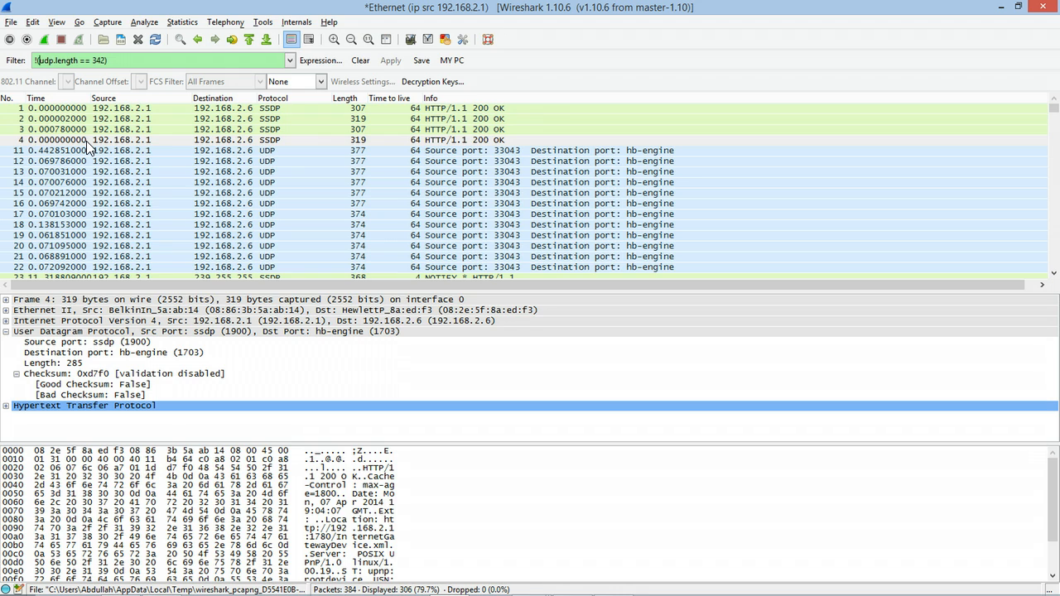
# Step: Extend the negated length filter with an AND condition for packet 4's UDP source port, 1900
pyautogui.click(110, 342)
pyautogui.rightClick(109, 342)
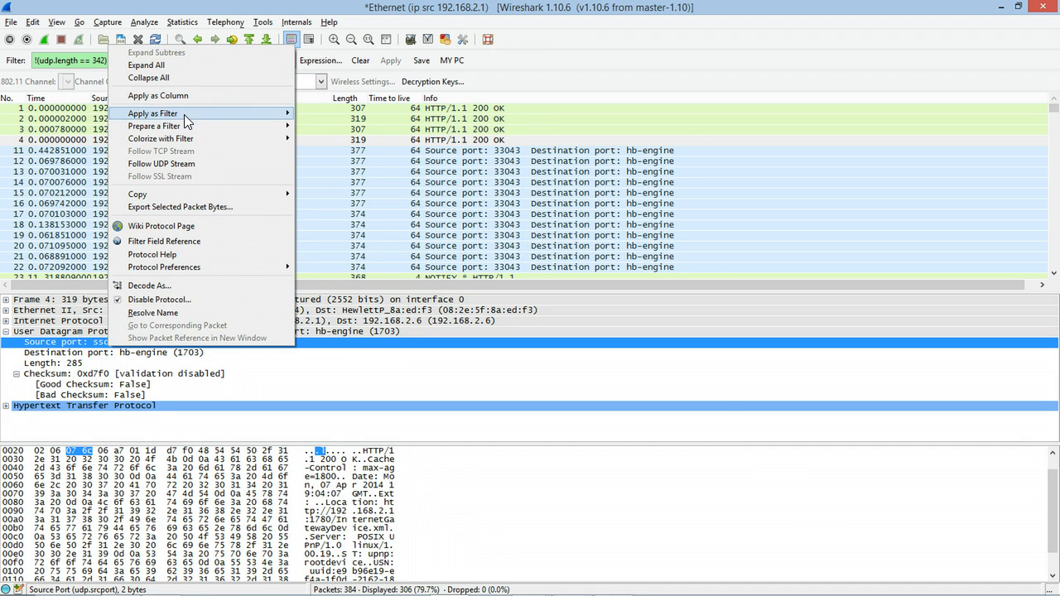
pyautogui.moveTo(225, 116)
pyautogui.click(346, 139)
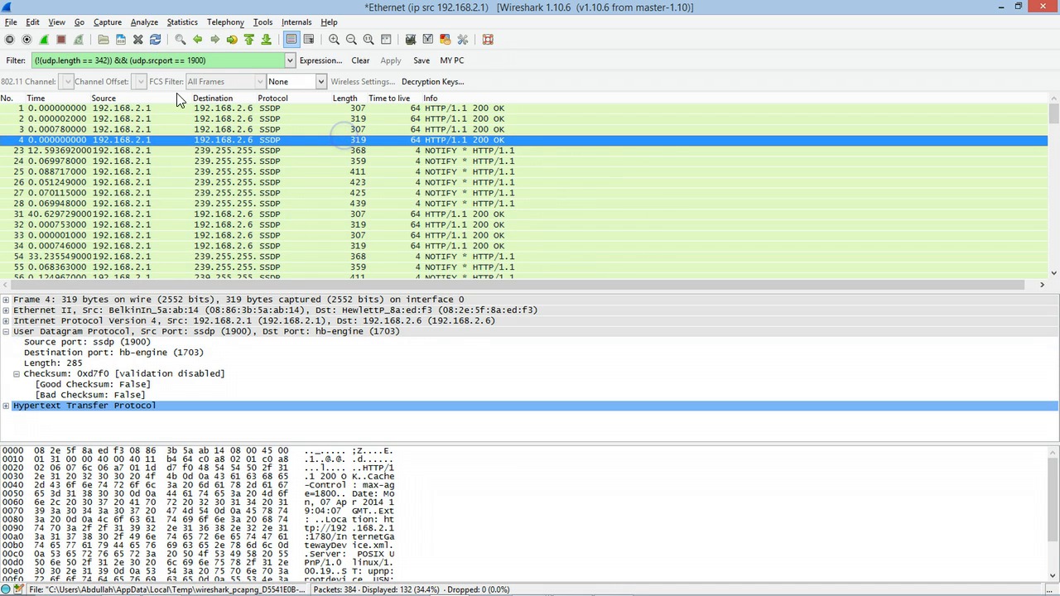
# Step: Add an AND NOT condition excluding UDP destination port 1703 to the filter, and highlight its negated length part
pyautogui.click(122, 352)
pyautogui.rightClick(123, 354)
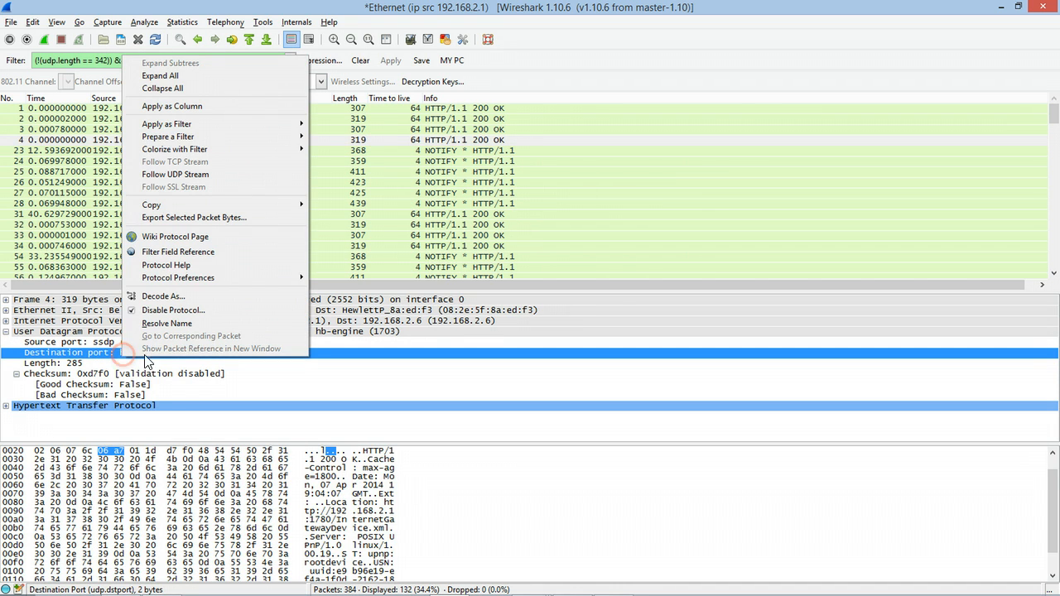
pyautogui.moveTo(211, 125)
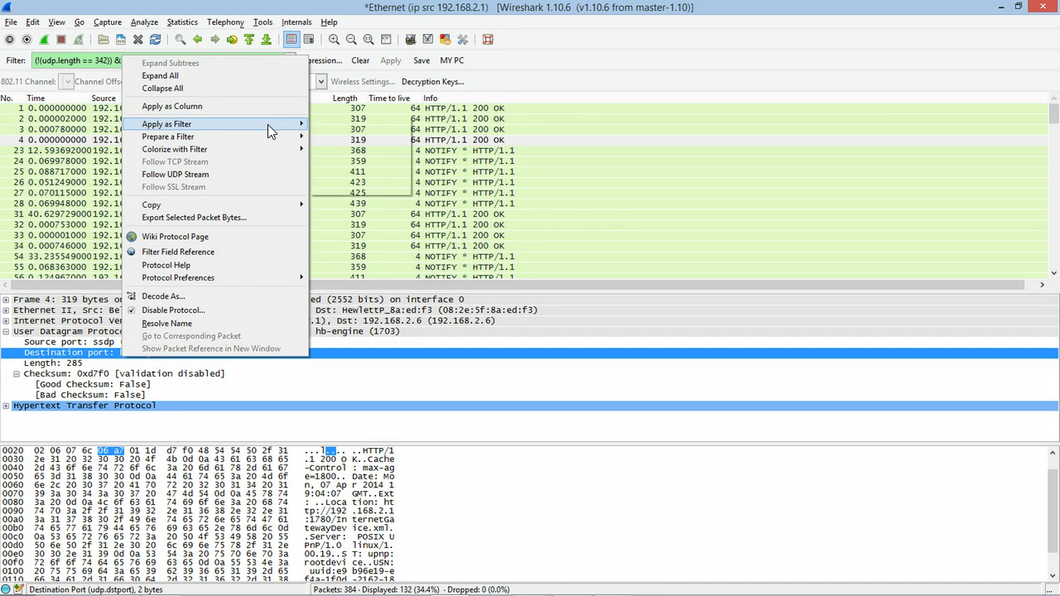
pyautogui.moveTo(267, 124)
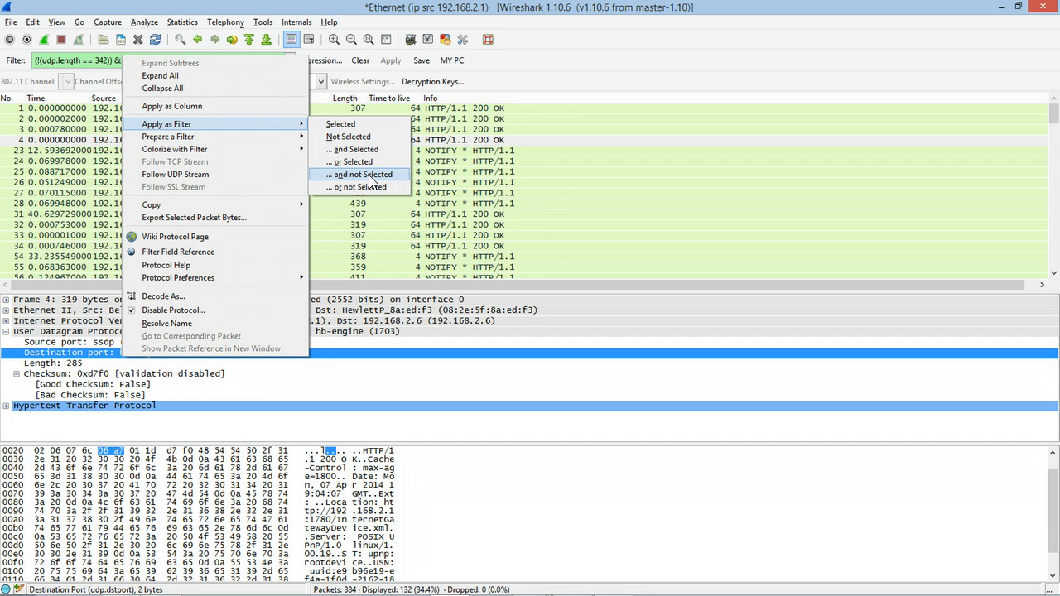
pyautogui.click(370, 177)
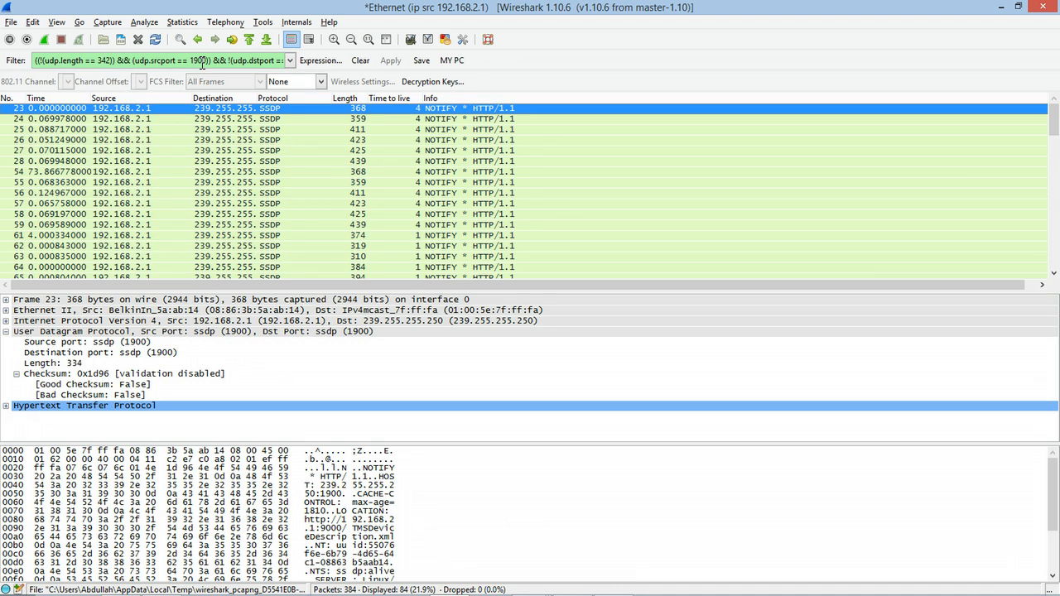
pyautogui.moveTo(115, 60); pyautogui.dragTo(33, 61)
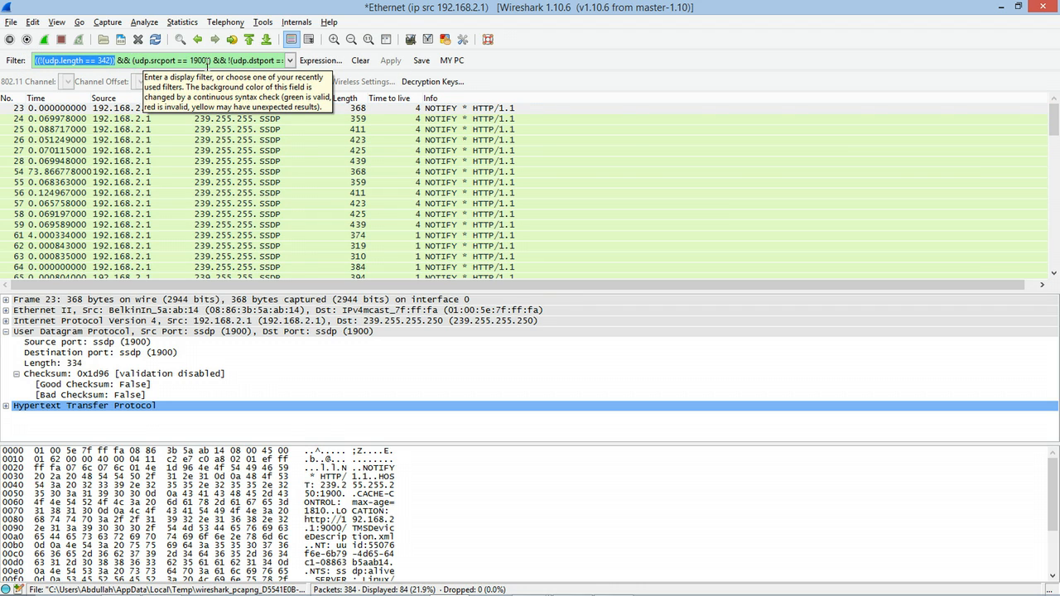
# Step: Highlight the negated destination port condition, select packet 25, and look through the filtered packet list
pyautogui.moveTo(219, 63); pyautogui.dragTo(297, 63)
pyautogui.click(227, 61)
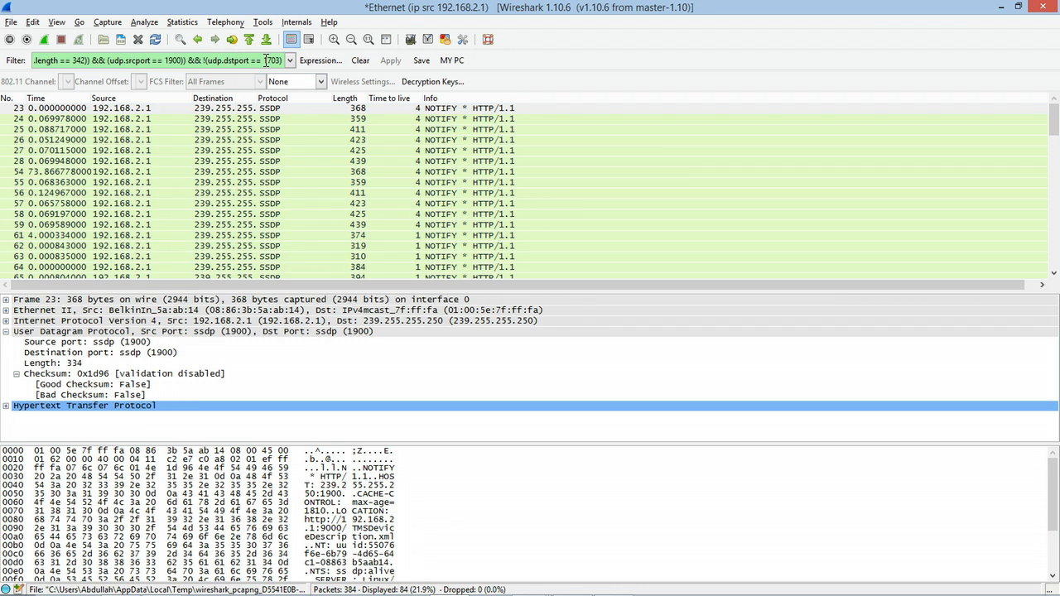
pyautogui.doubleClick(268, 60)
pyautogui.click(964, 131)
pyautogui.scroll(-1, 789, 217)
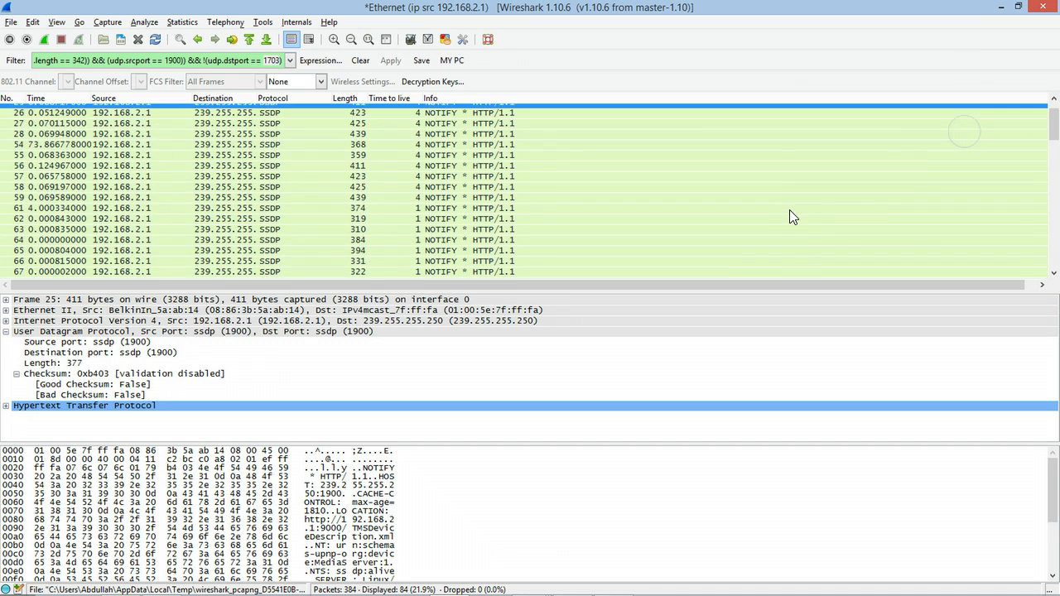
pyautogui.scroll(-15, 789, 217)
pyautogui.scroll(15, 789, 217)
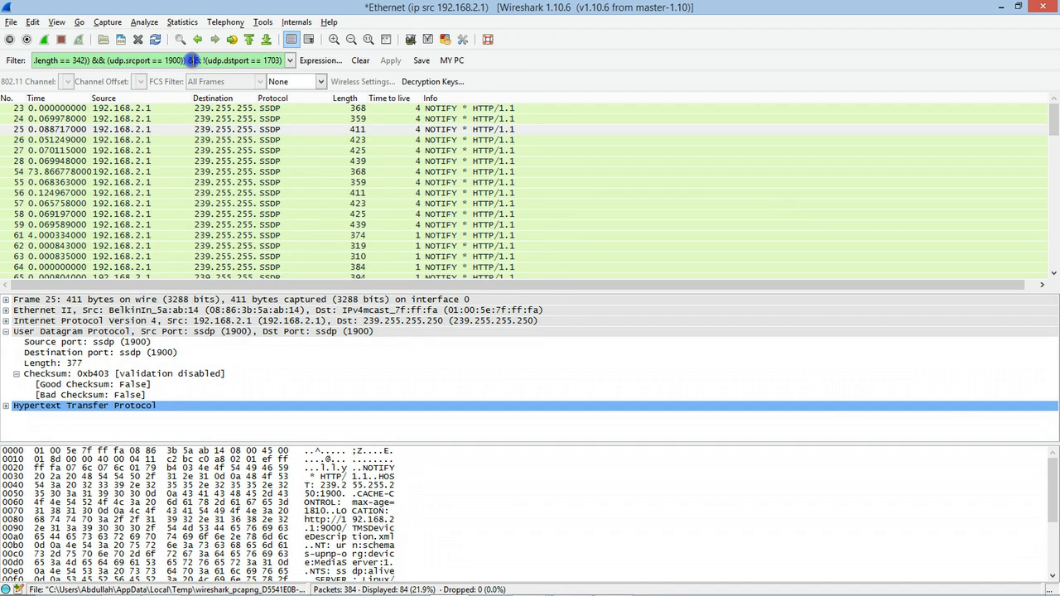
# Step: Delete the entire combined filter expression from the display filter
pyautogui.tripleClick(192, 60)
pyautogui.click(192, 61)
pyautogui.tripleClick(192, 61)
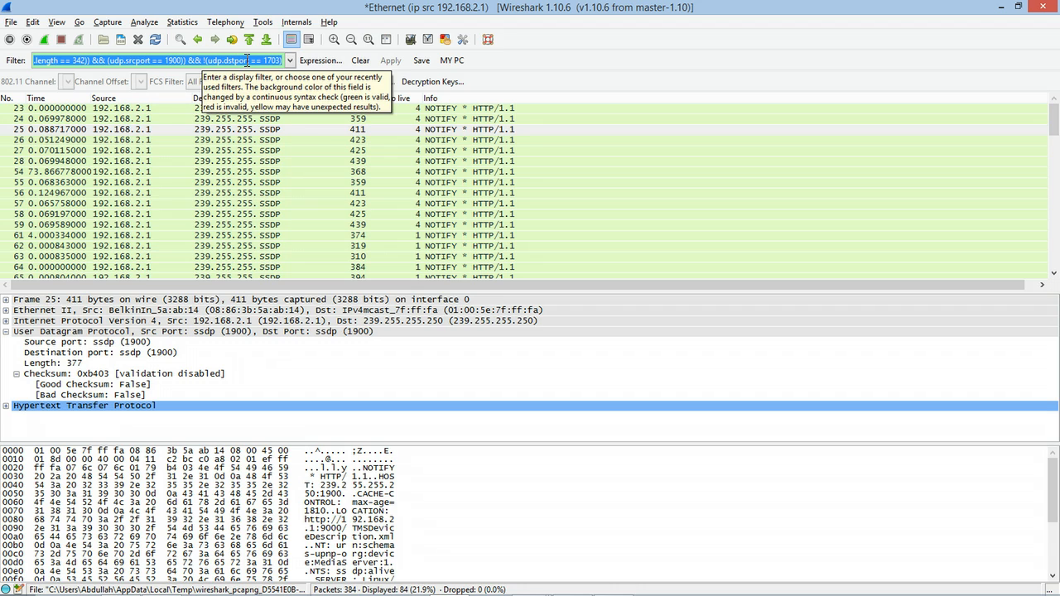
pyautogui.press('BackSpace')
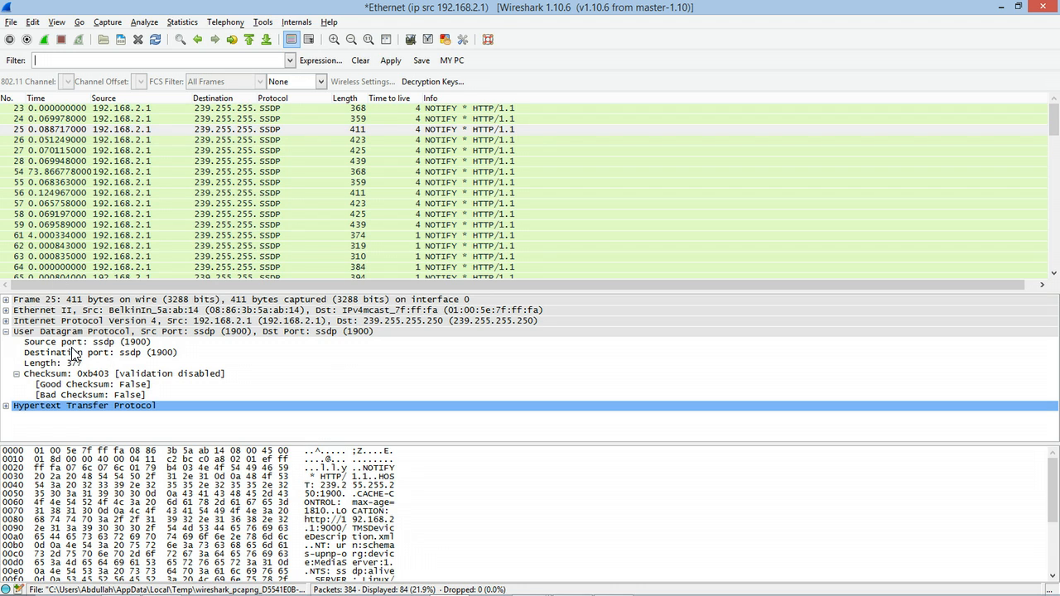
# Step: Expand packet 25's Ethernet II details, apply its destination address as the filter eth.dst == 01:00:5e:7f:ff:fa, and highlight the address
pyautogui.click(6, 331)
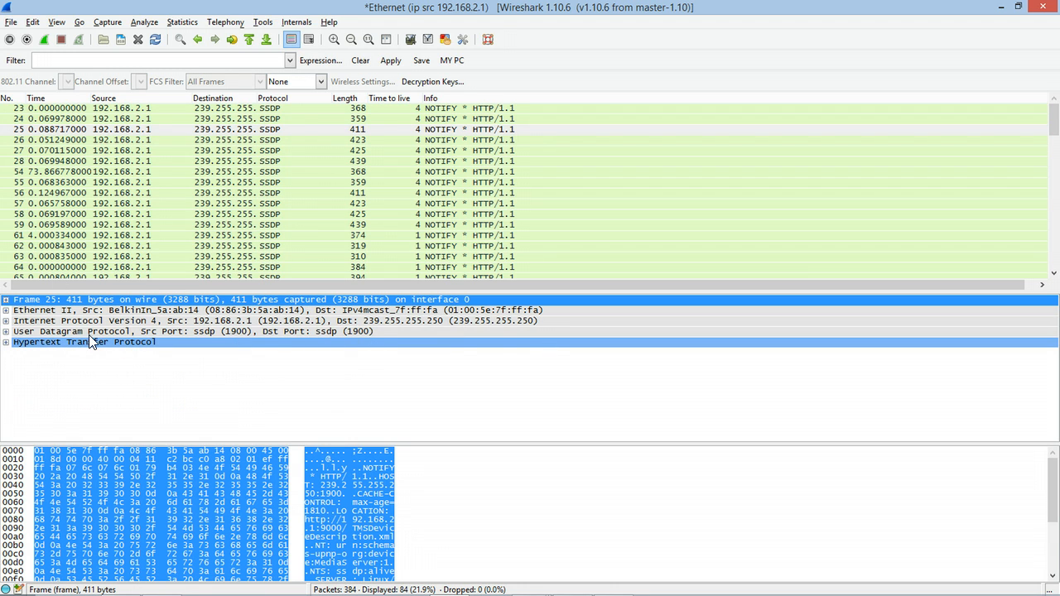
pyautogui.click(51, 315)
pyautogui.click(5, 309)
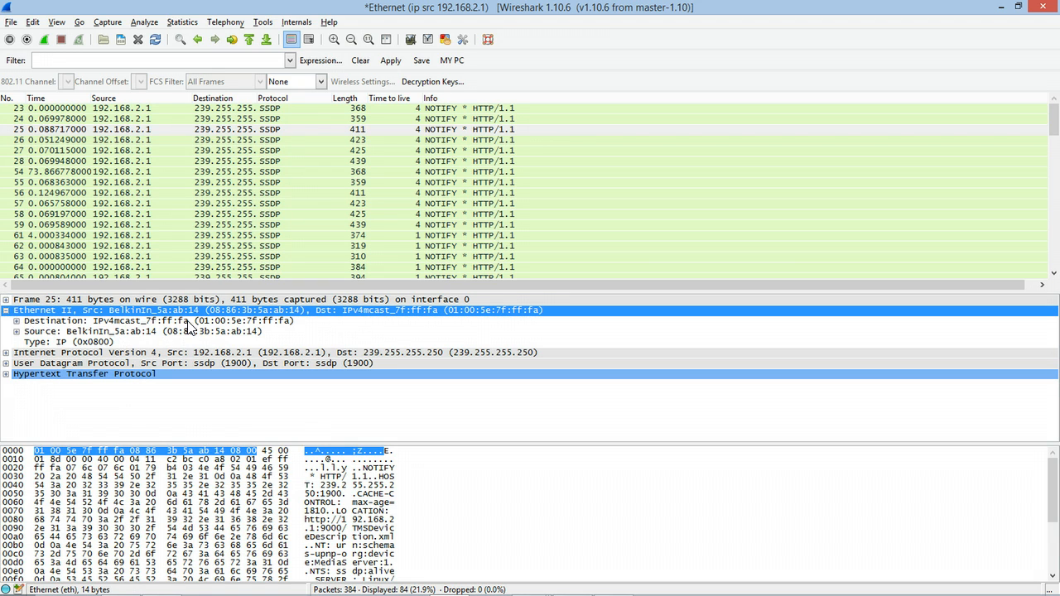
pyautogui.click(188, 324)
pyautogui.rightClick(184, 320)
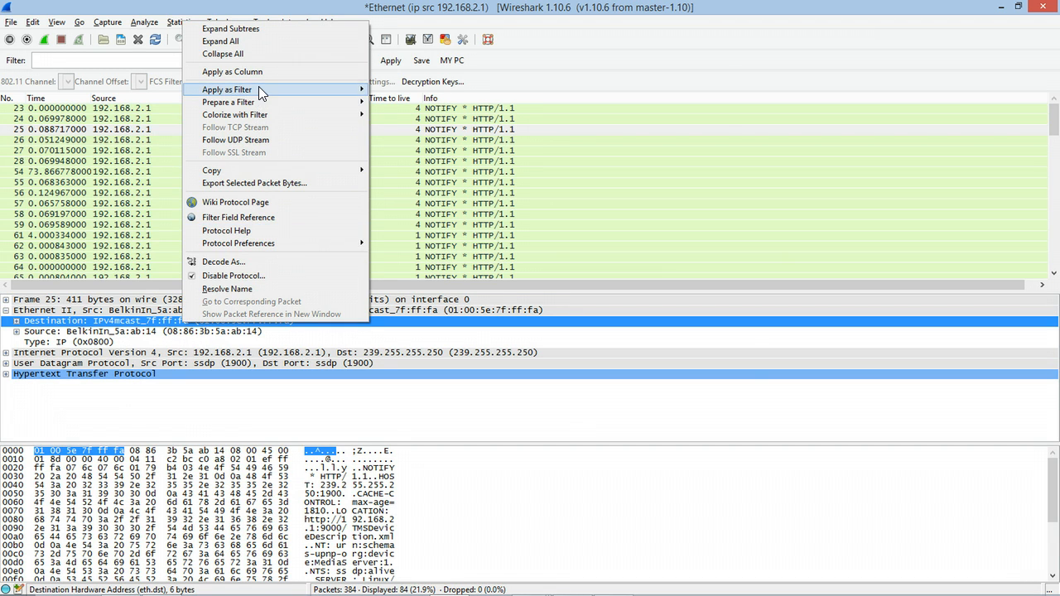
pyautogui.moveTo(294, 91)
pyautogui.click(399, 88)
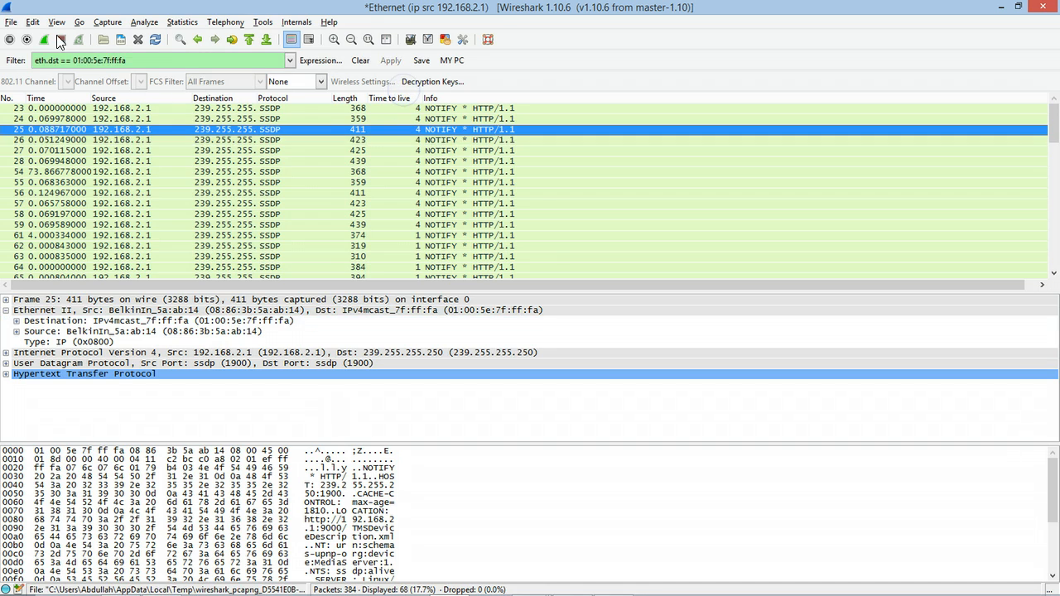
pyautogui.moveTo(126, 62); pyautogui.dragTo(73, 58)
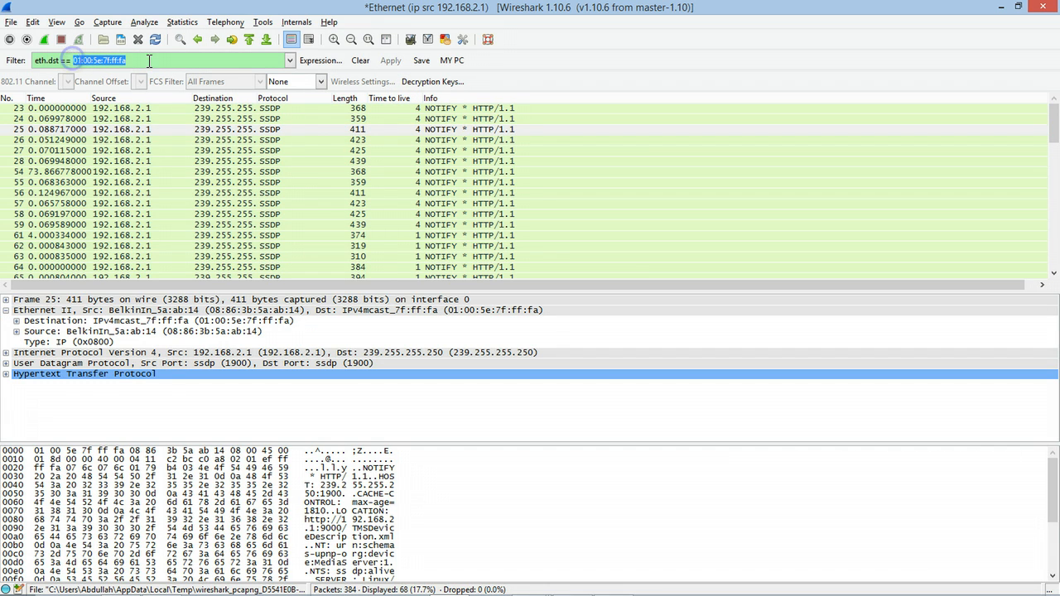
pyautogui.click(146, 60)
# Step: Expand the UDP details and extend the Ethernet destination filter with an AND NOT condition for destination port 1900
pyautogui.click(79, 341)
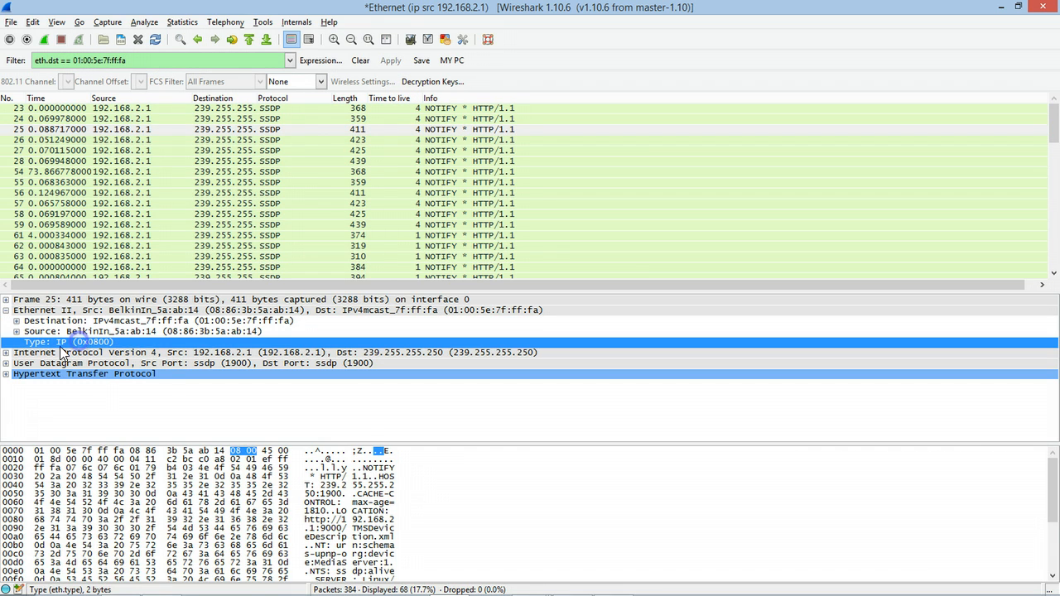
pyautogui.click(18, 364)
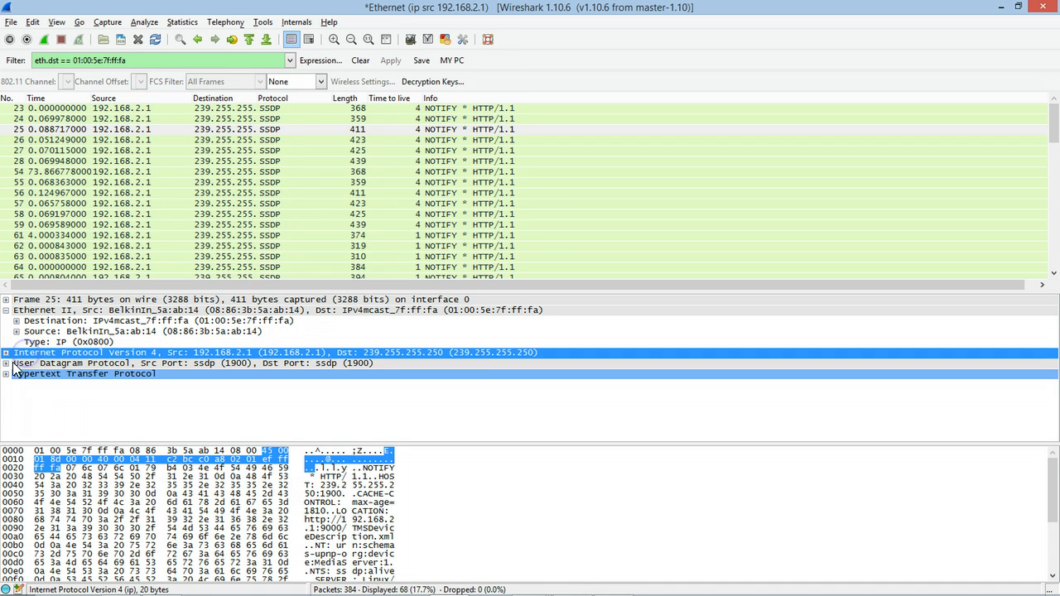
pyautogui.click(5, 364)
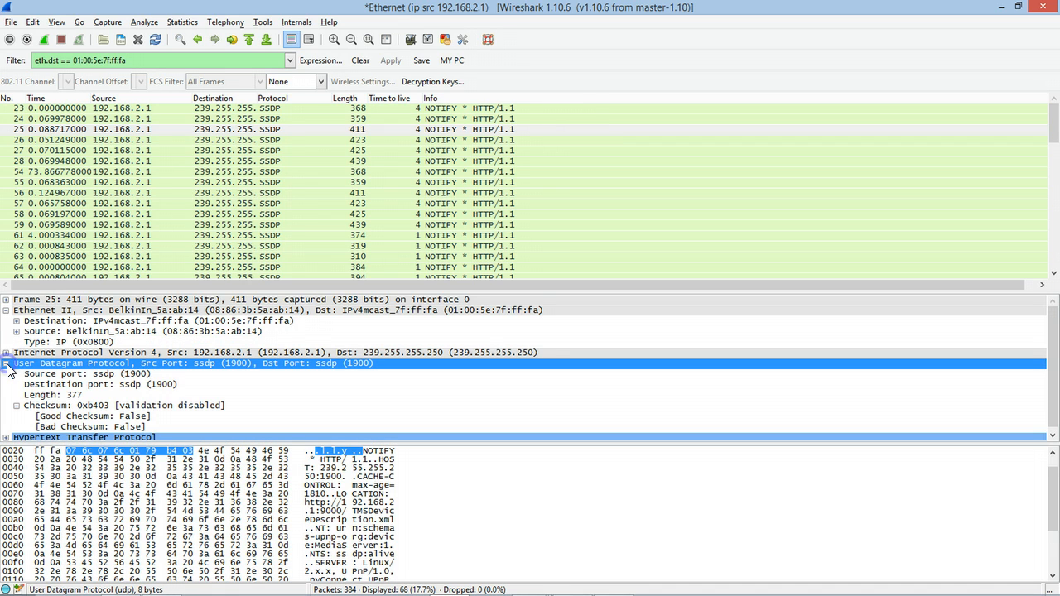
pyautogui.click(96, 383)
pyautogui.rightClick(96, 383)
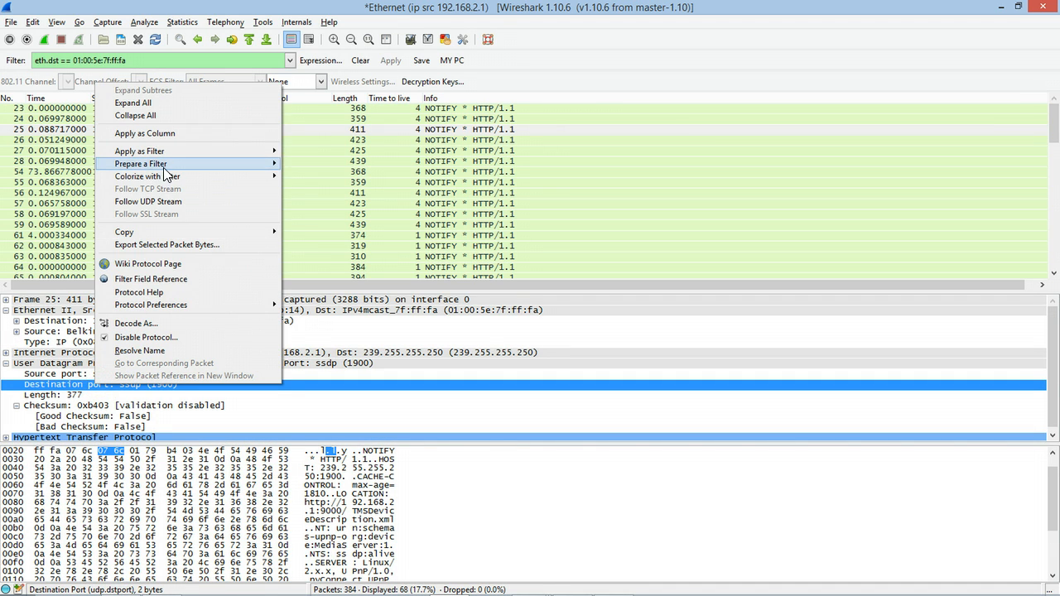
pyautogui.moveTo(166, 155)
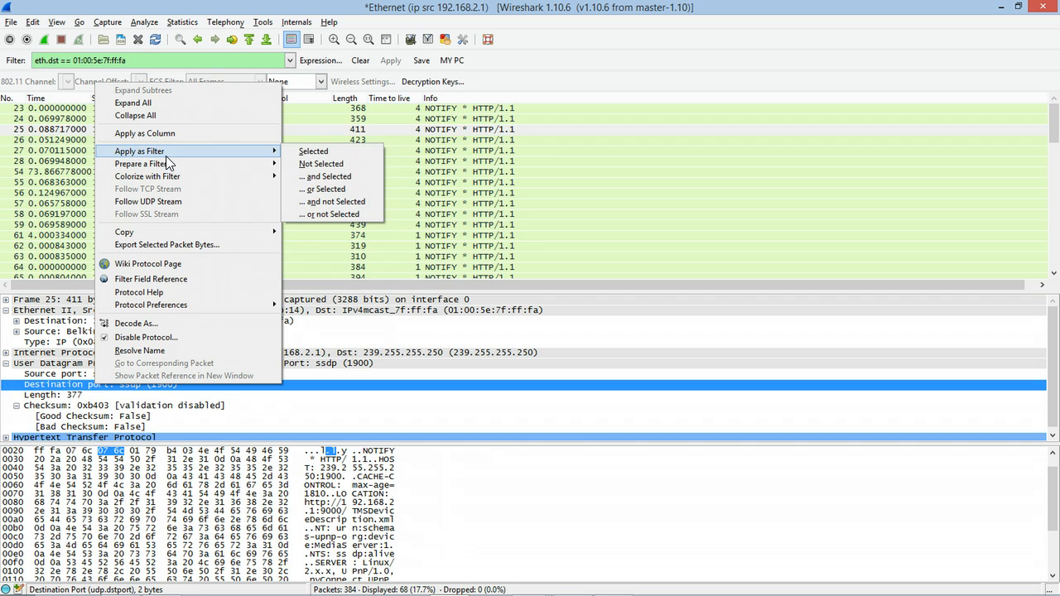
pyautogui.click(329, 203)
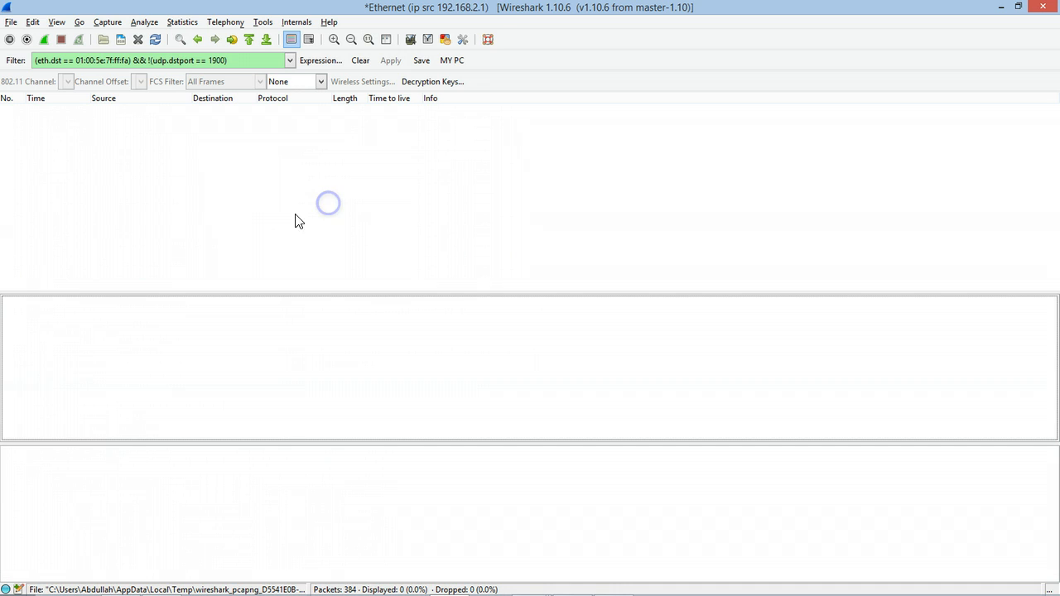
# Step: Highlight the negated destination port condition in the filter expression, and reapply the filter
pyautogui.moveTo(132, 62); pyautogui.dragTo(233, 61)
pyautogui.click(155, 61)
pyautogui.click(162, 63)
pyautogui.click(250, 61)
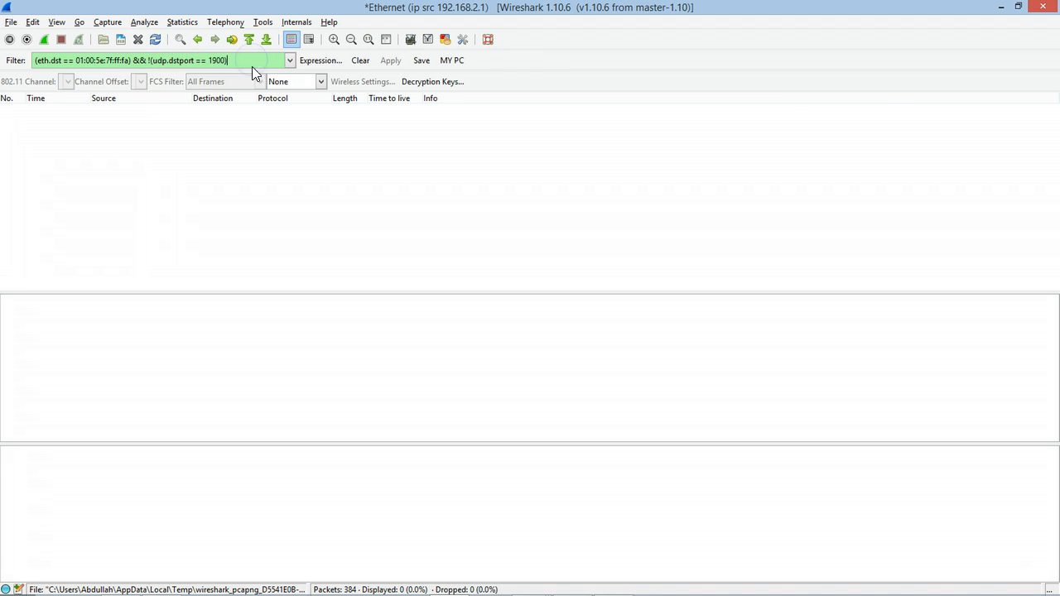
pyautogui.press('Return')
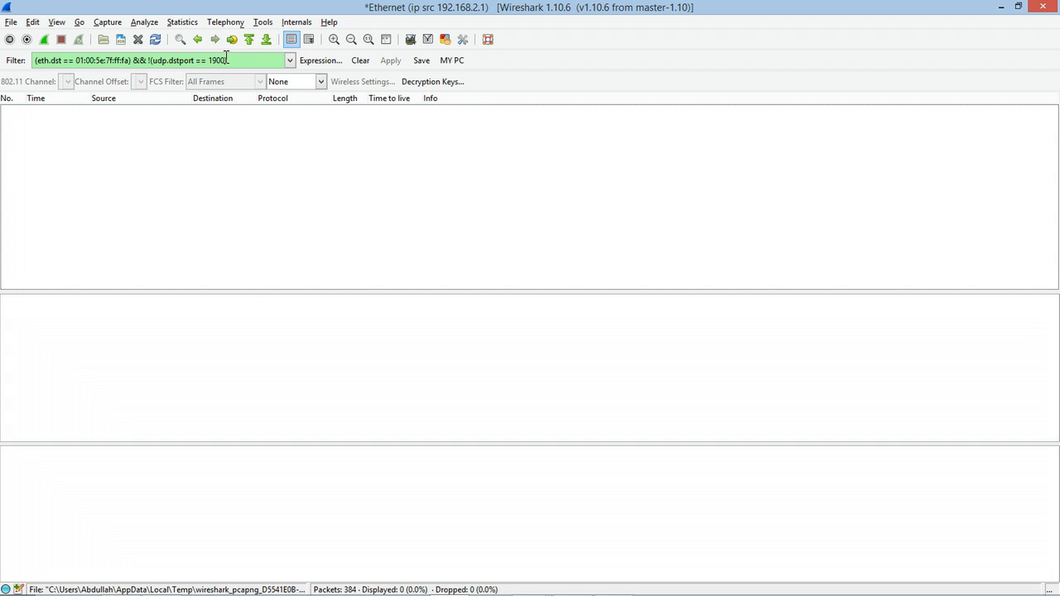
# Step: Clear the display filter and apply the empty filter to list all captured packets
pyautogui.moveTo(256, 60); pyautogui.dragTo(16, 63)
pyautogui.press('Delete')
pyautogui.press('Return')
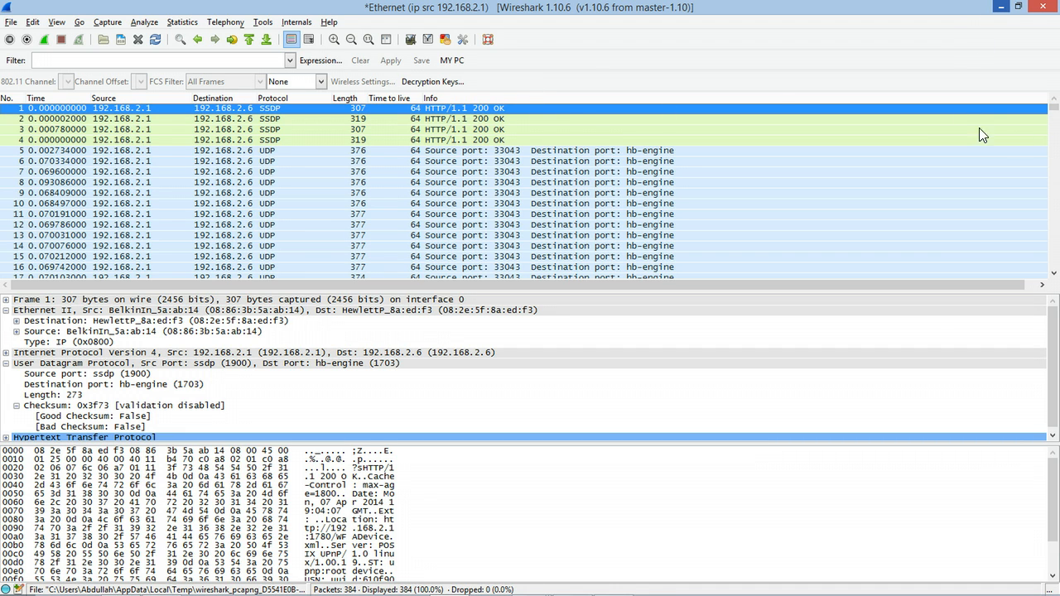
pyautogui.moveTo(1054, 114)
pyautogui.mouseDown()
pyautogui.moveTo(1056, 213)
pyautogui.moveTo(1049, 103)
pyautogui.mouseUp()
pyautogui.click(227, 62)
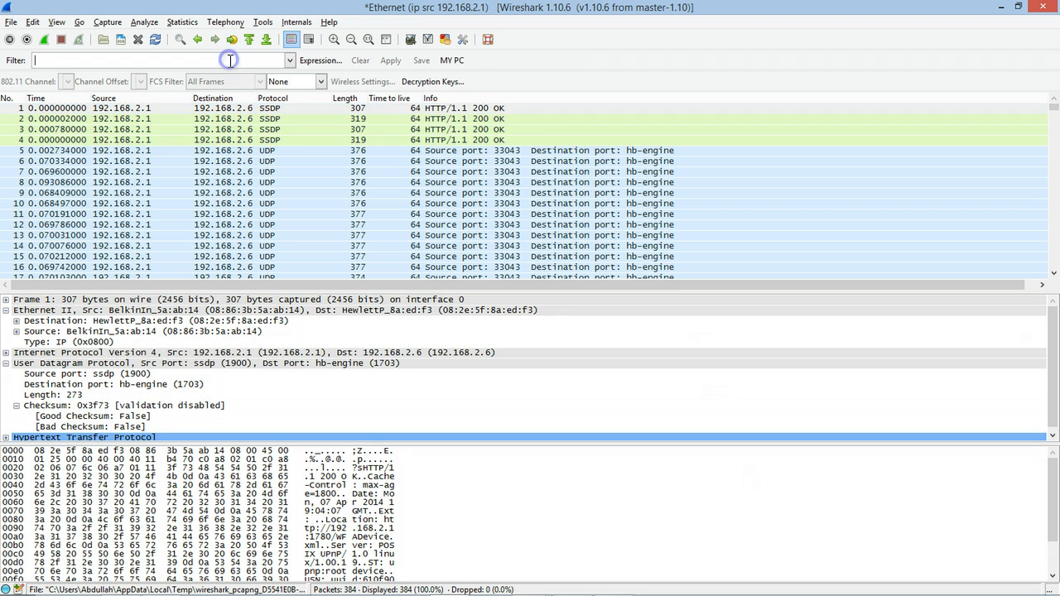
# Step: Minimize Wireshark, bring the Chrome window with the Wireshark filter documentation onto the screen, and maximize it
pyautogui.click(1005, 8)
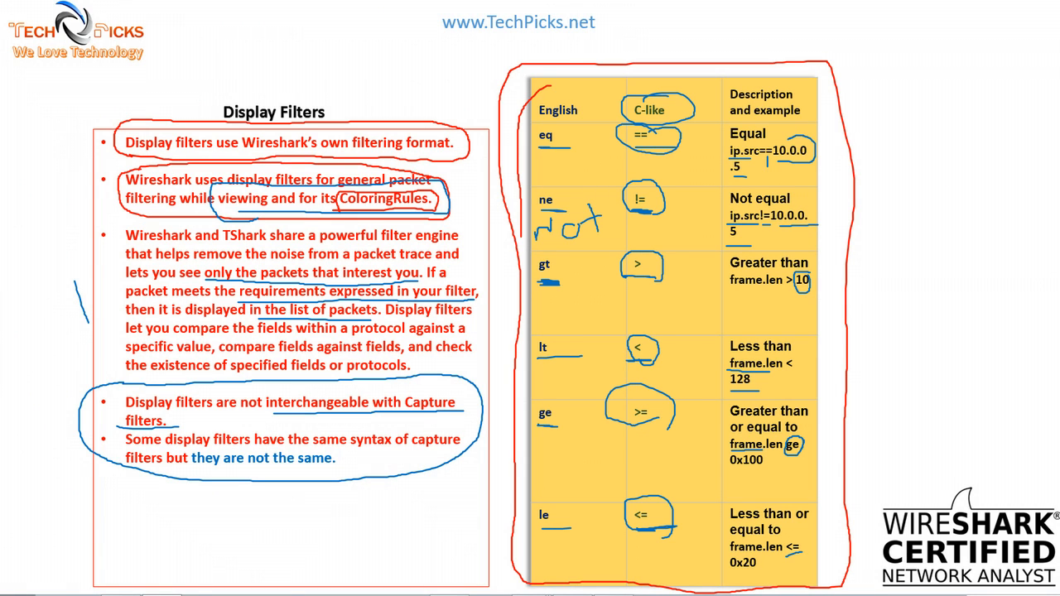
pyautogui.moveTo(1059, 151); pyautogui.dragTo(365, 93)
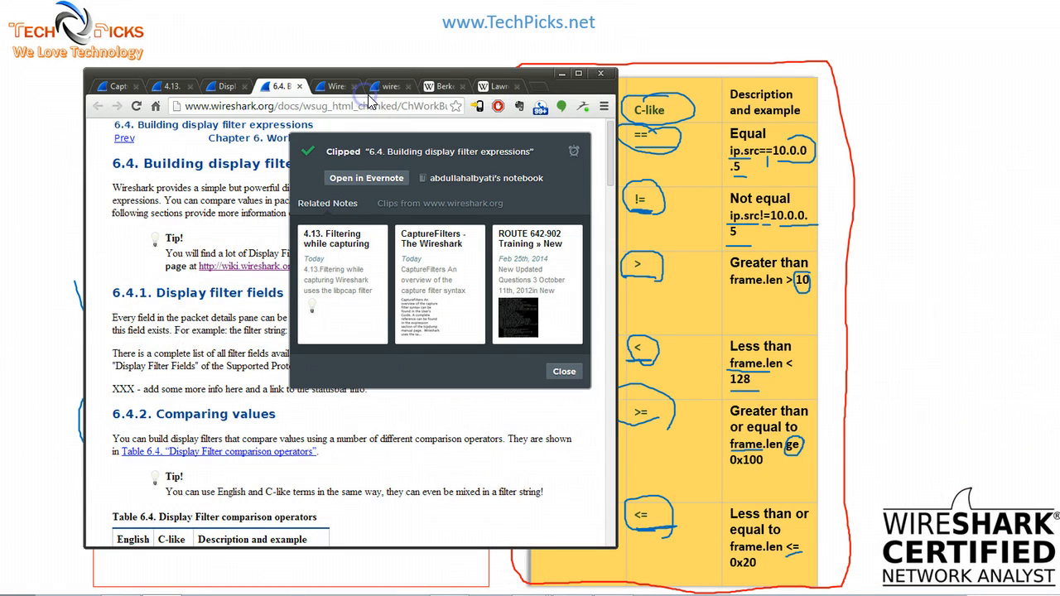
pyautogui.doubleClick(538, 80)
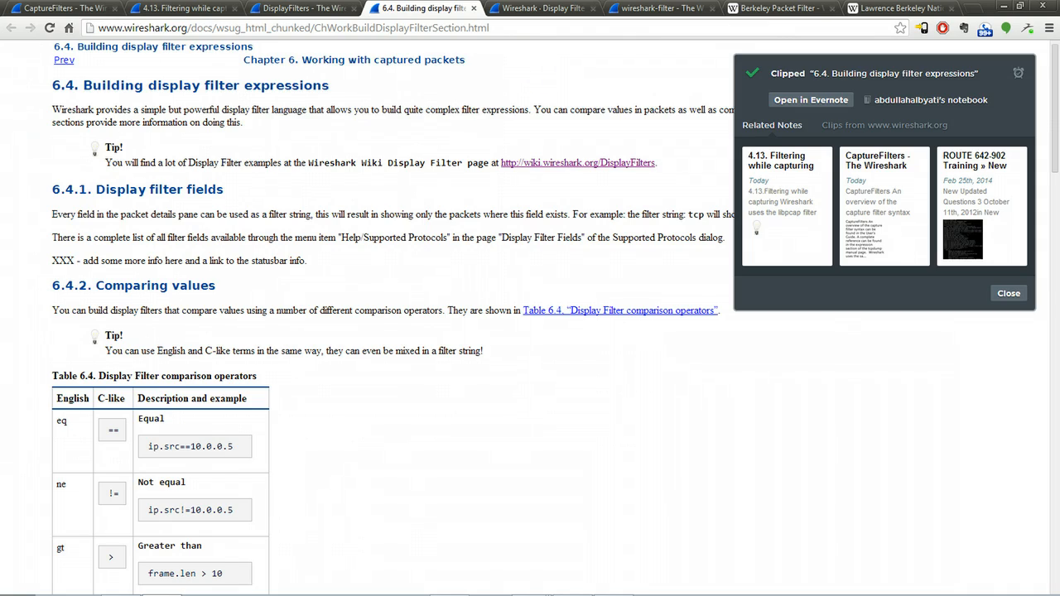
# Step: Examine the capture filter examples on the CaptureFilters wiki page
pyautogui.click(68, 8)
pyautogui.scroll(-5, 318, 248)
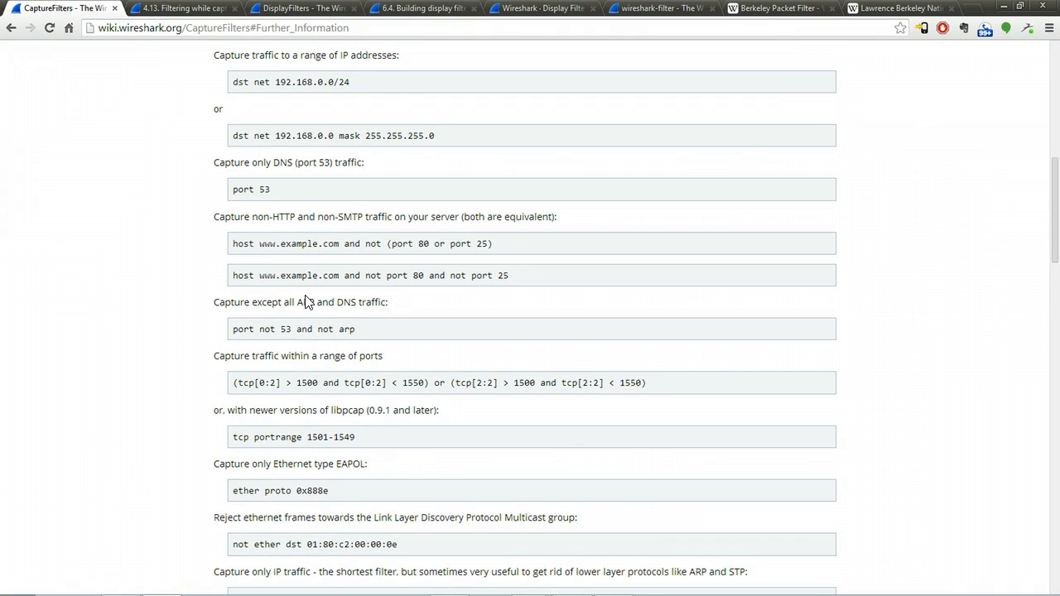
pyautogui.scroll(-6, 307, 303)
pyautogui.scroll(-10, 303, 267)
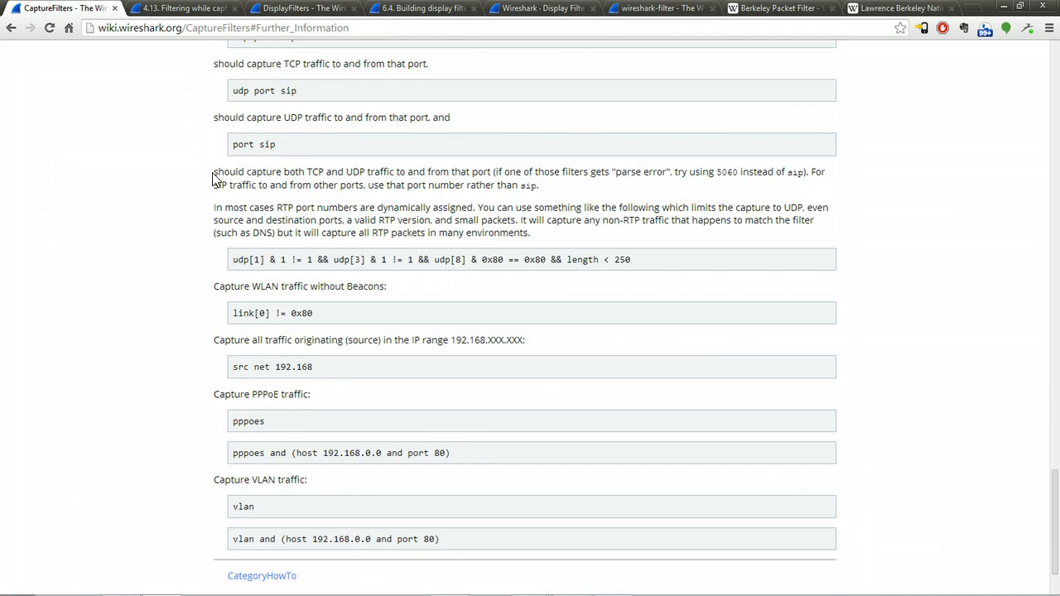
pyautogui.scroll(-2, 194, 170)
pyautogui.scroll(20, 189, 182)
# Step: Look over section 4.13, Filtering while capturing, and the DisplayFilters wiki page
pyautogui.click(177, 8)
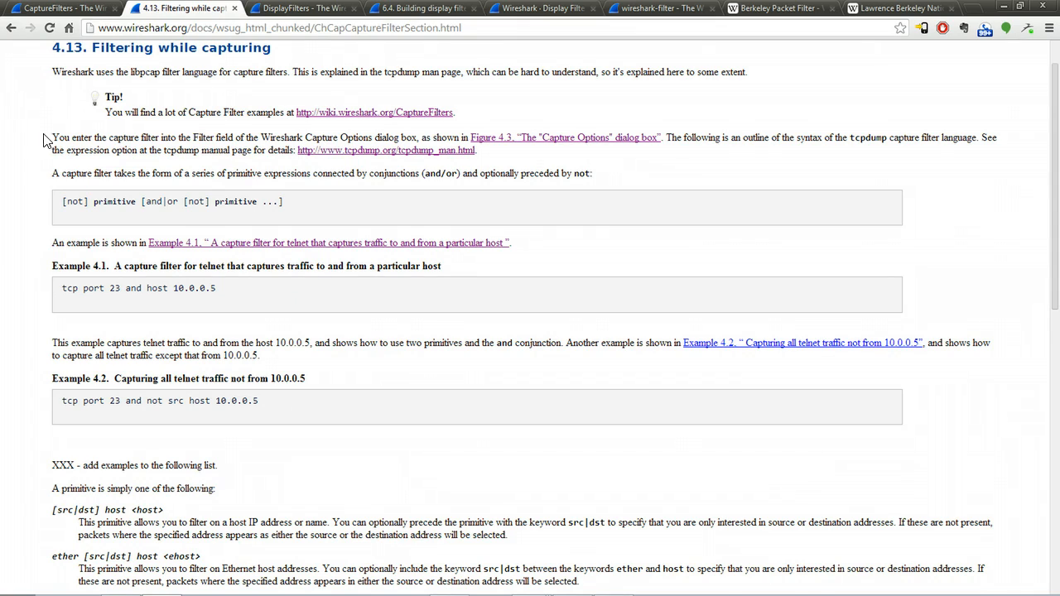
pyautogui.scroll(-7, 43, 158)
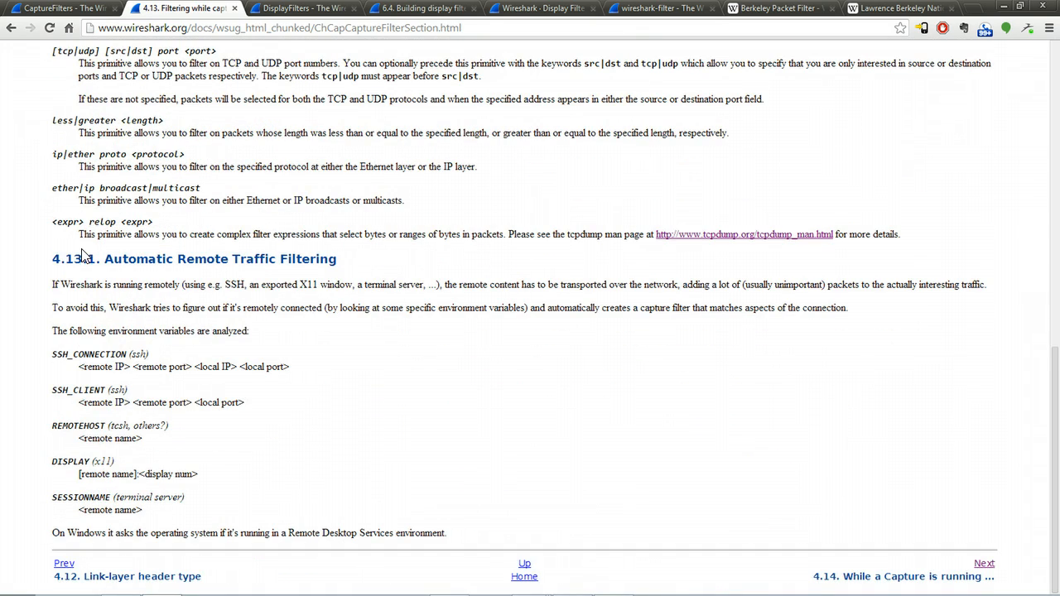
pyautogui.scroll(7, 86, 253)
pyautogui.click(306, 8)
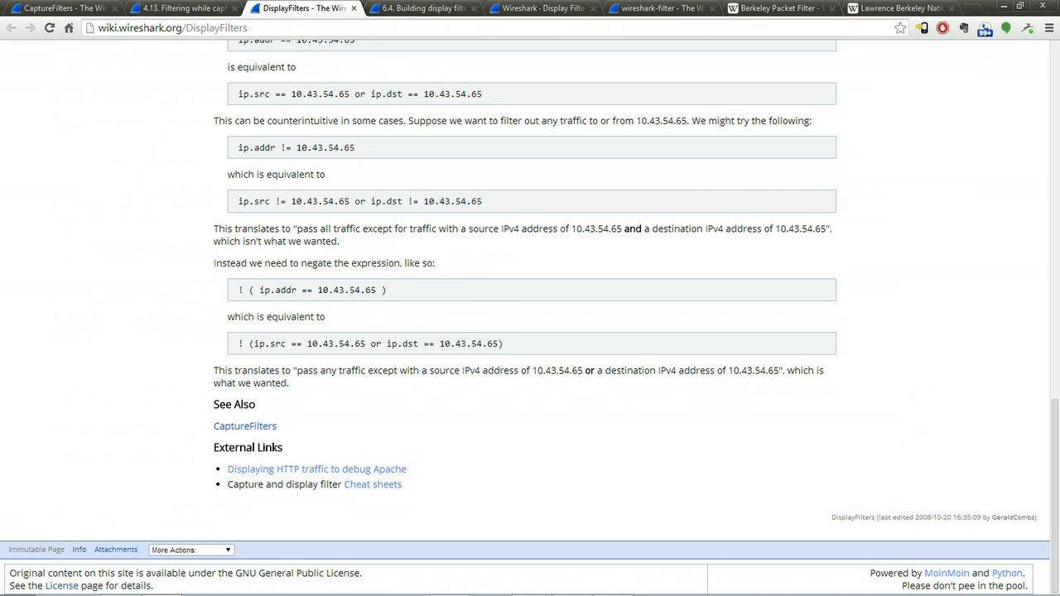
pyautogui.scroll(10, 273, 207)
pyautogui.scroll(3, 259, 223)
# Step: Review the display filter comparison operators and field types in section 6.4, Building display filter expressions
pyautogui.click(422, 9)
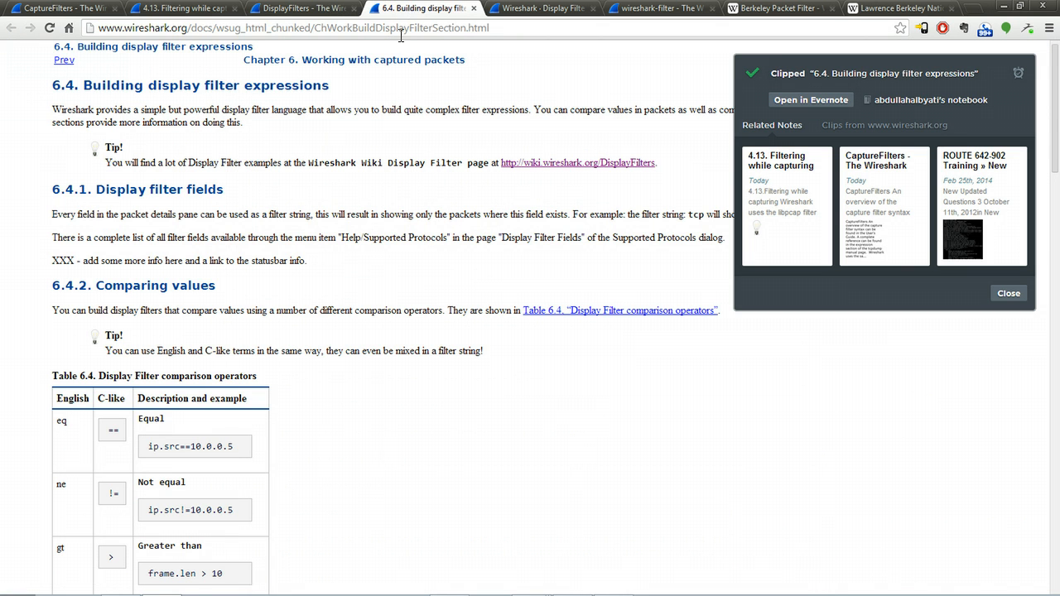
pyautogui.scroll(-9, 406, 214)
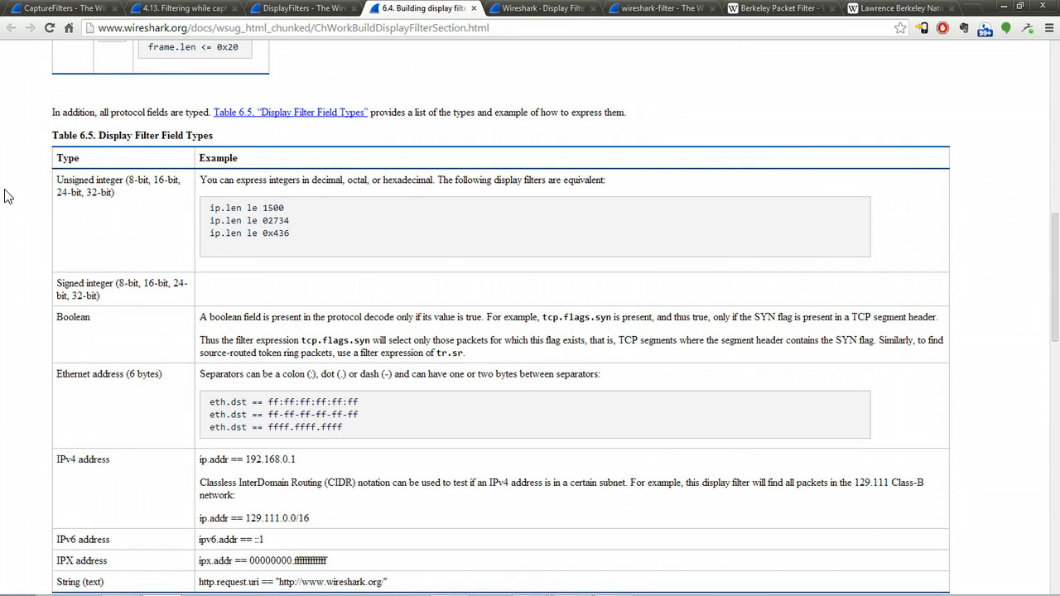
pyautogui.scroll(-3, 25, 198)
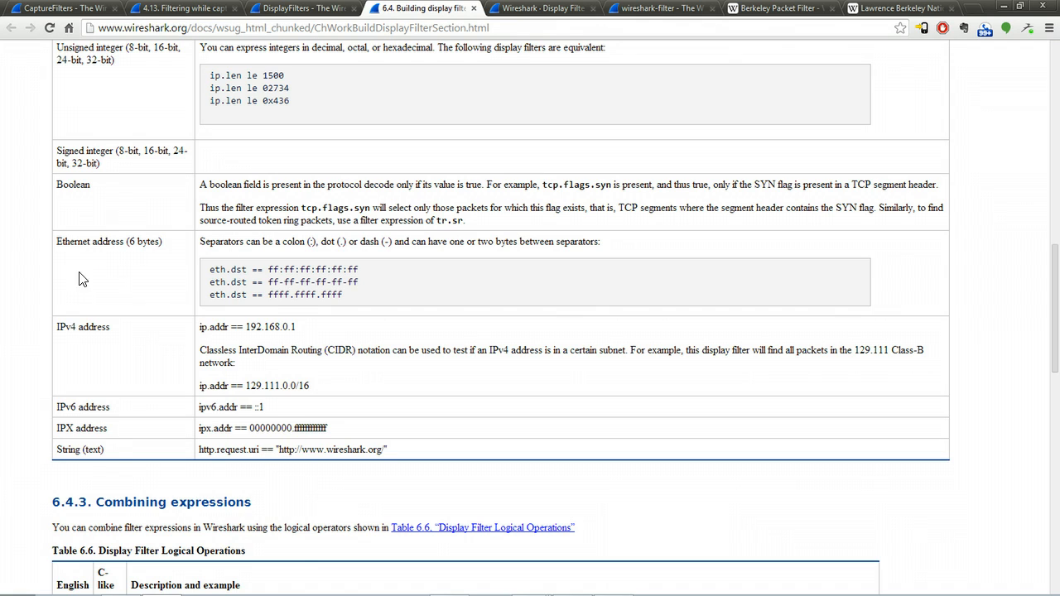
pyautogui.scroll(-10, 73, 278)
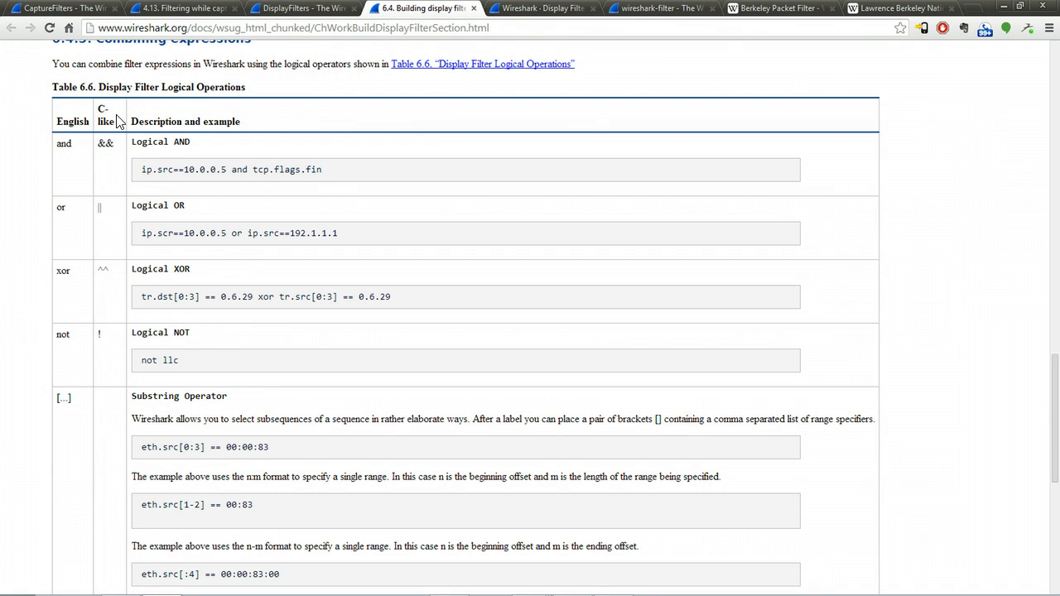
# Step: Examine the logical operators in Table 6.6, marking the and and or rows, and read the substring operator examples
pyautogui.click(75, 144)
pyautogui.moveTo(74, 144)
pyautogui.mouseDown()
pyautogui.moveTo(55, 145)
pyautogui.moveTo(76, 149)
pyautogui.mouseUp()
pyautogui.moveTo(89, 209)
pyautogui.mouseDown()
pyautogui.moveTo(108, 210)
pyautogui.moveTo(89, 210)
pyautogui.mouseUp()
pyautogui.click(111, 235)
pyautogui.scroll(-2, 50, 265)
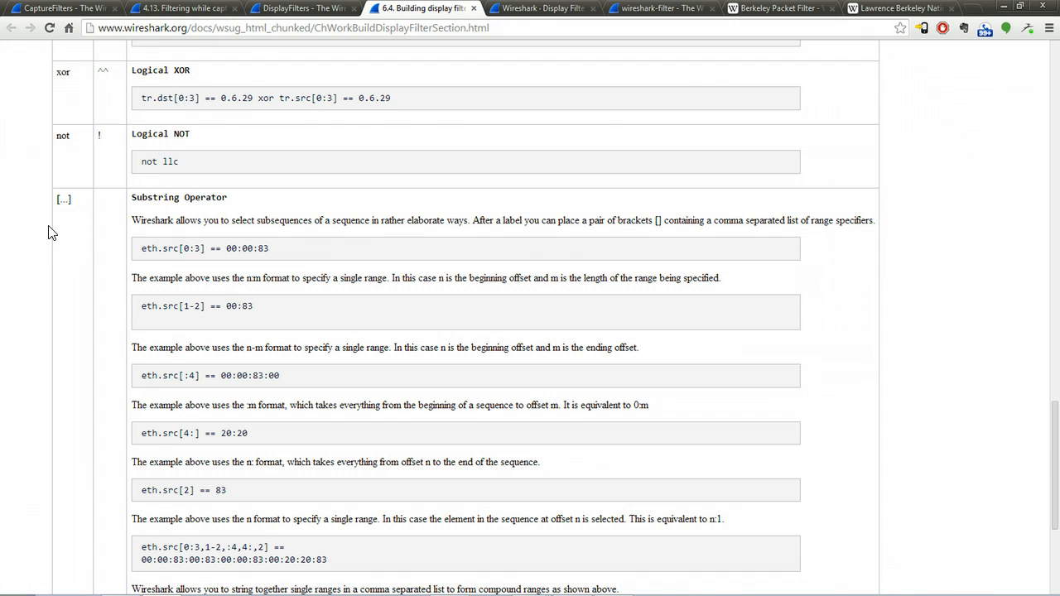
pyautogui.scroll(-4, 52, 233)
pyautogui.scroll(20, 52, 232)
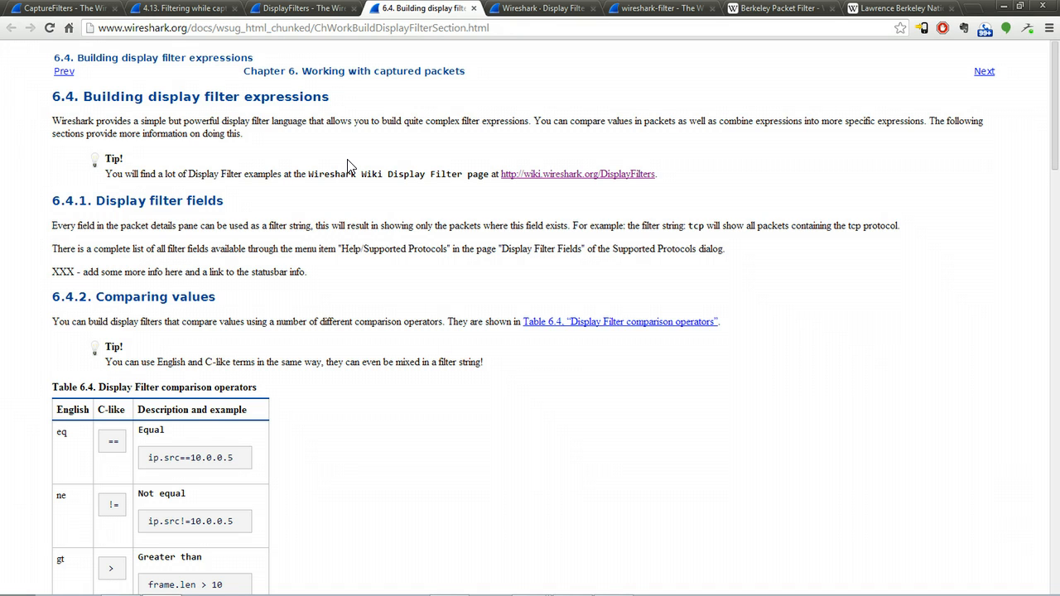
# Step: View the Display Filter Reference, dismissing its clipping pop-up, and the wireshark-filter manual page, and return to the CaptureFilters page
pyautogui.click(539, 10)
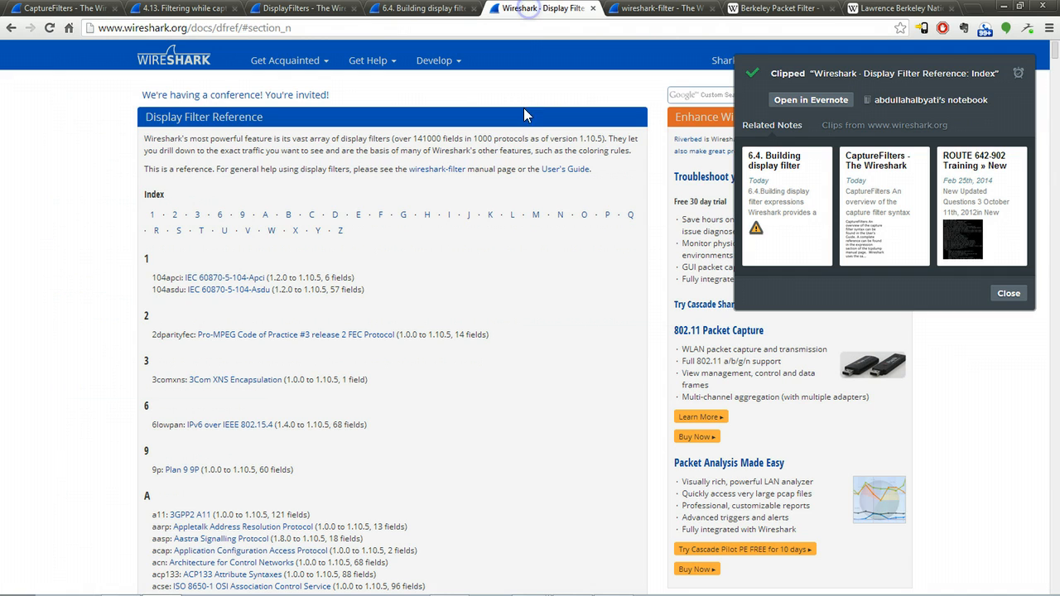
pyautogui.click(1039, 53)
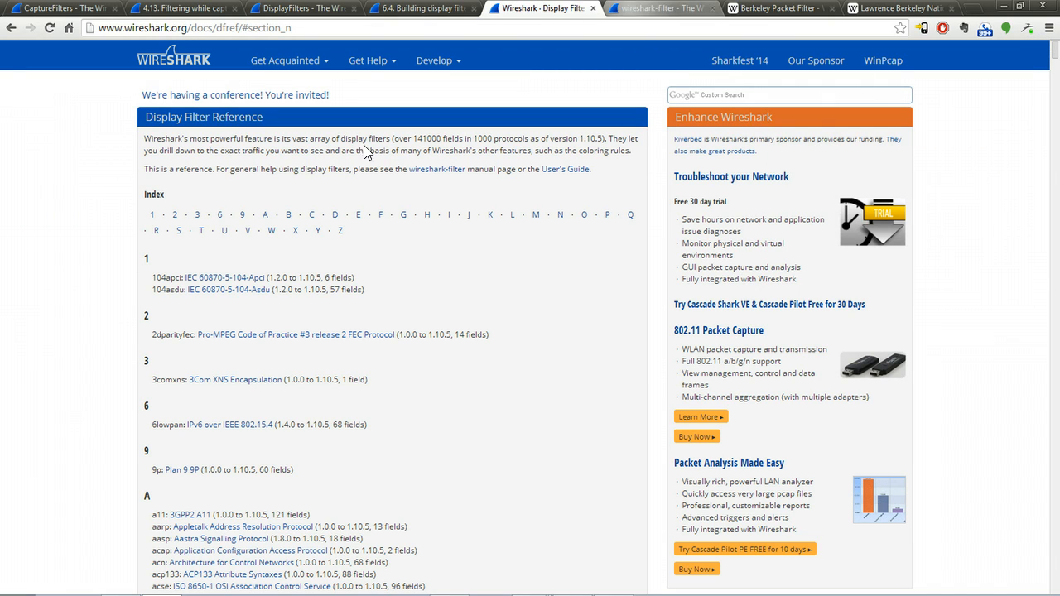
pyautogui.click(662, 9)
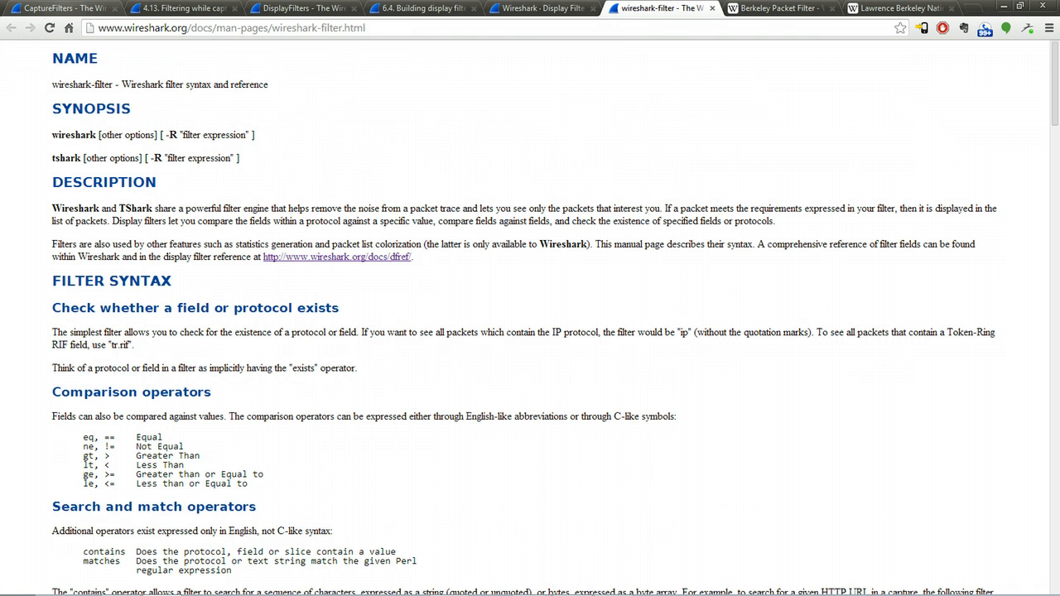
pyautogui.click(66, 8)
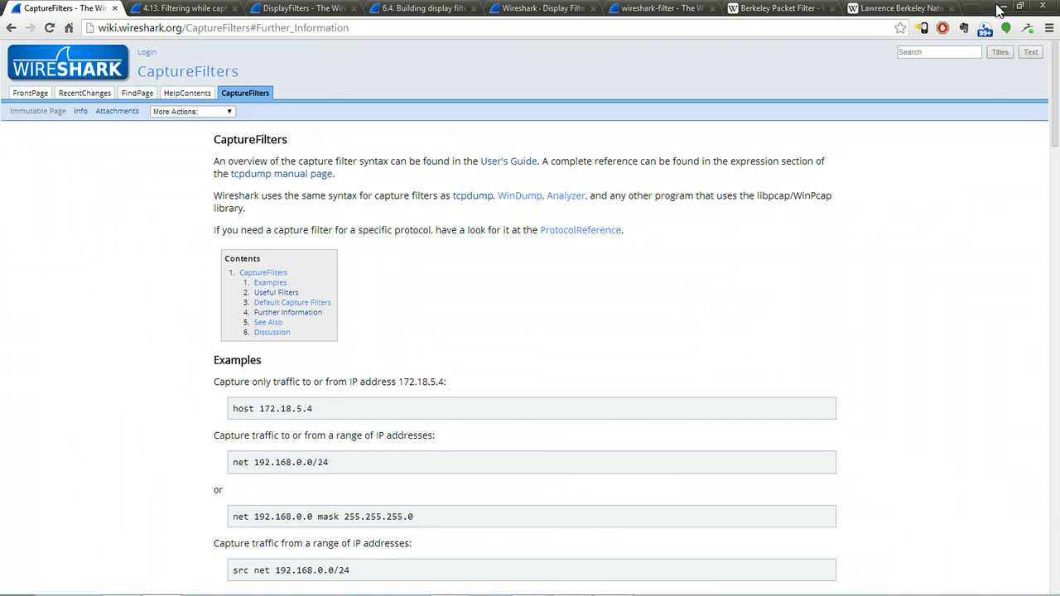